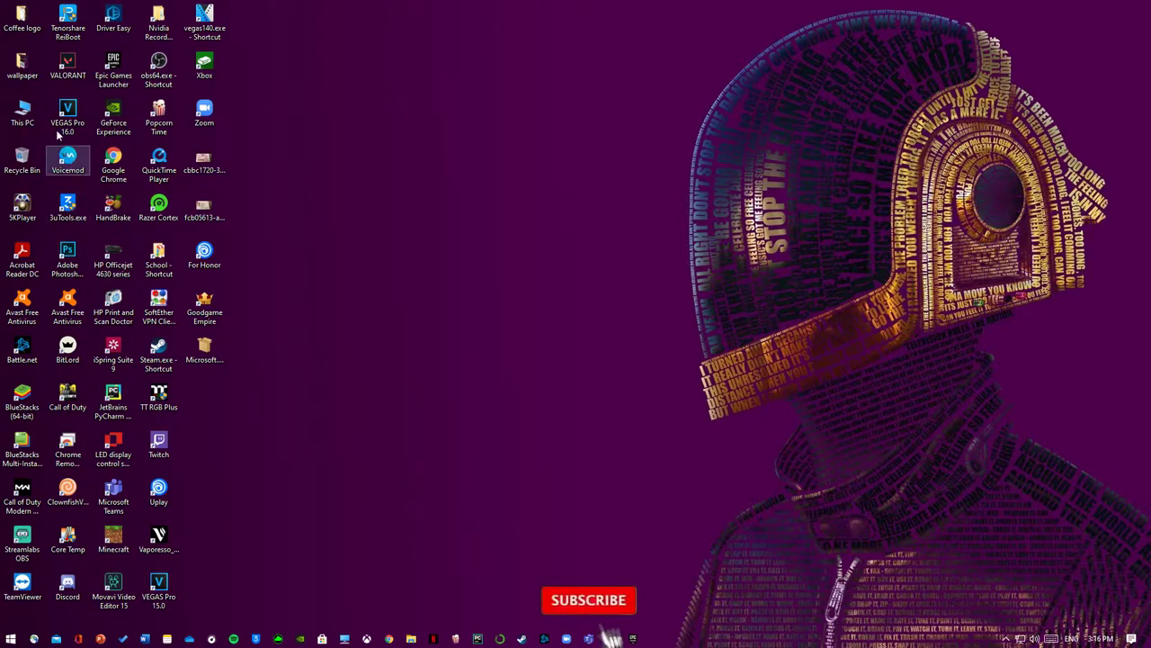
Check the size details in the properties of the wallpaper folder on the desktop, and close them
{"action": "right_click", "coordinate": [27, 65]}
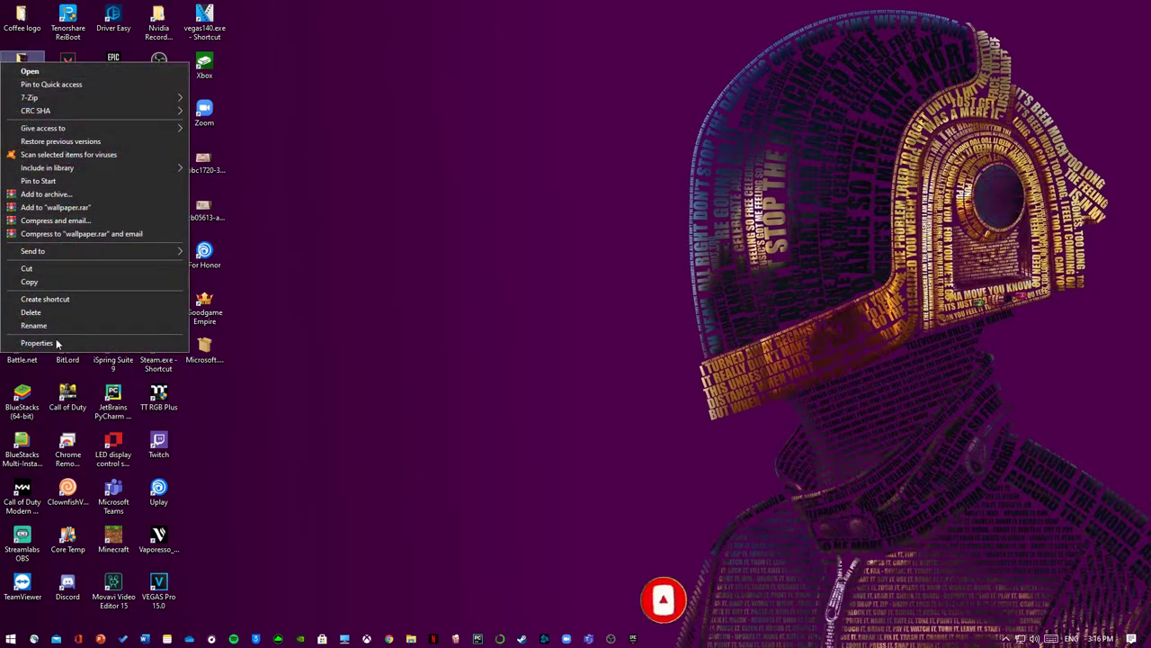
{"action": "left_click", "coordinate": [41, 345]}
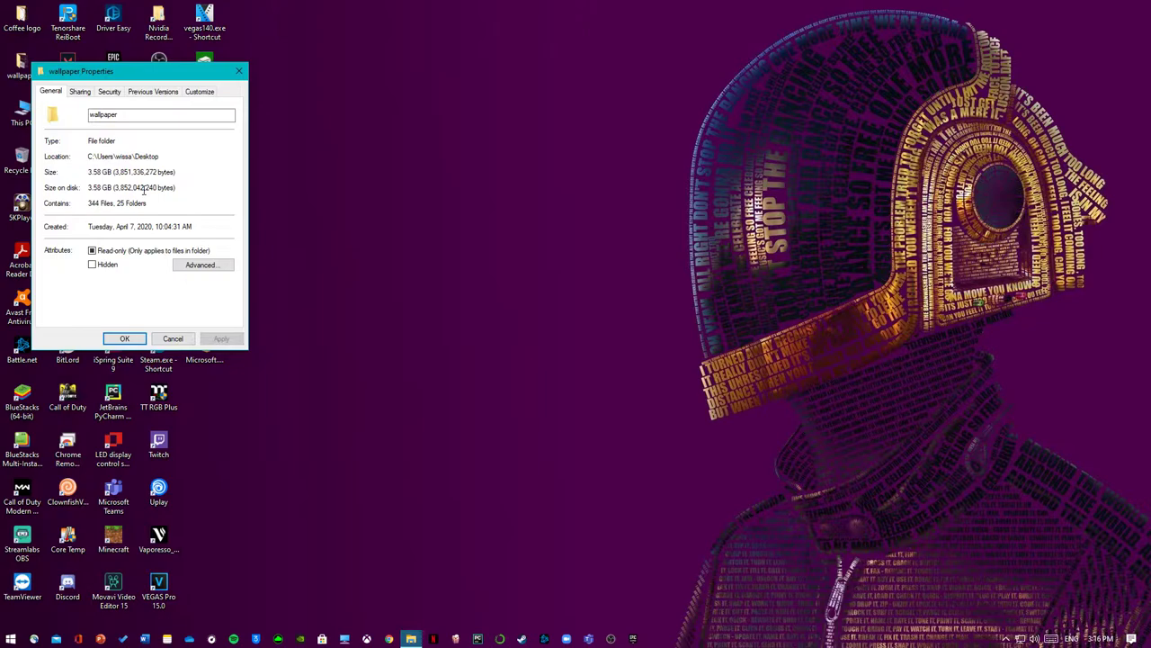
{"action": "left_click", "coordinate": [239, 70]}
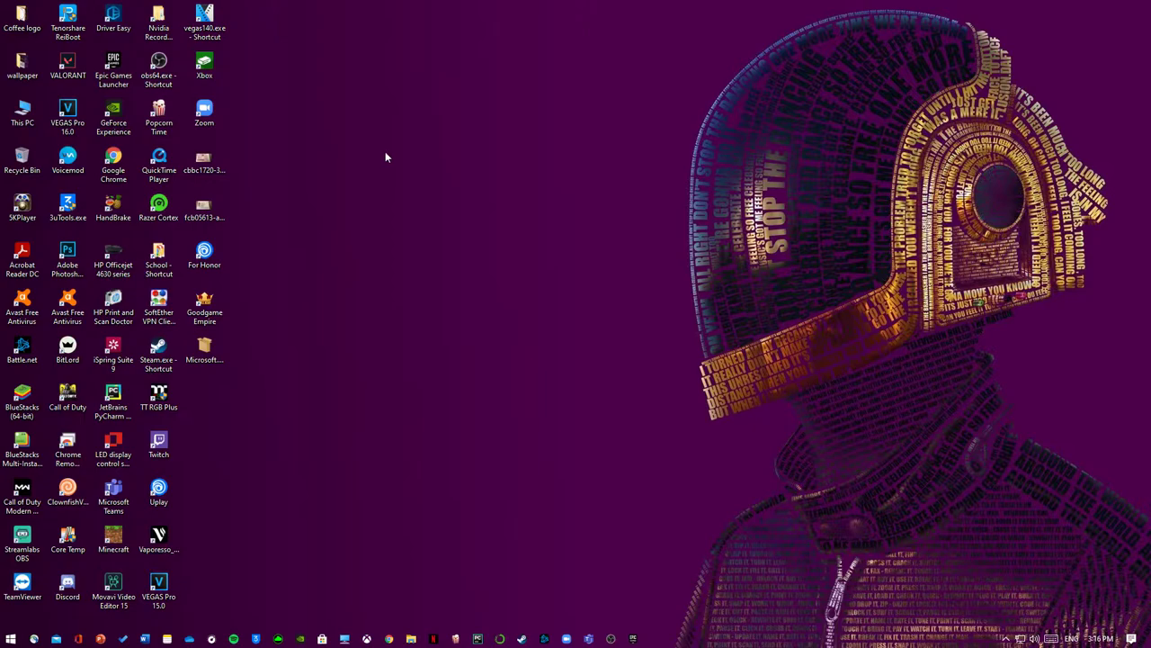
Hide all the desktop icons and show them again
{"action": "right_click", "coordinate": [362, 156]}
{"action": "mouse_move", "coordinate": [353, 179]}
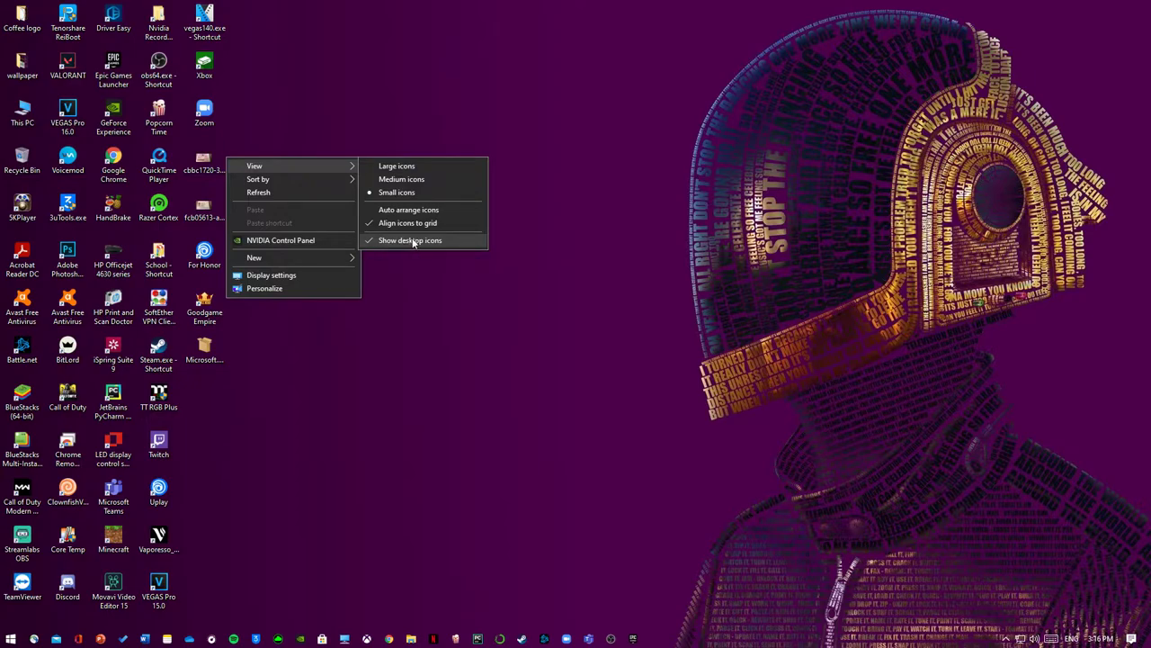
{"action": "left_click", "coordinate": [413, 240]}
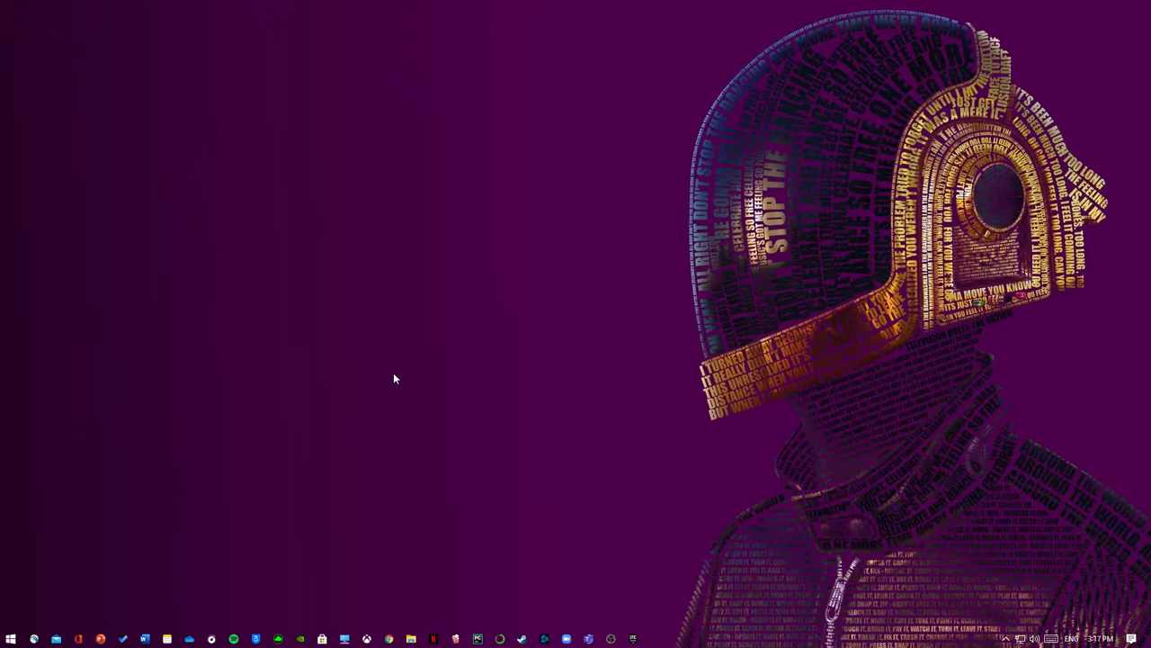
{"action": "right_click", "coordinate": [433, 314]}
{"action": "mouse_move", "coordinate": [364, 323]}
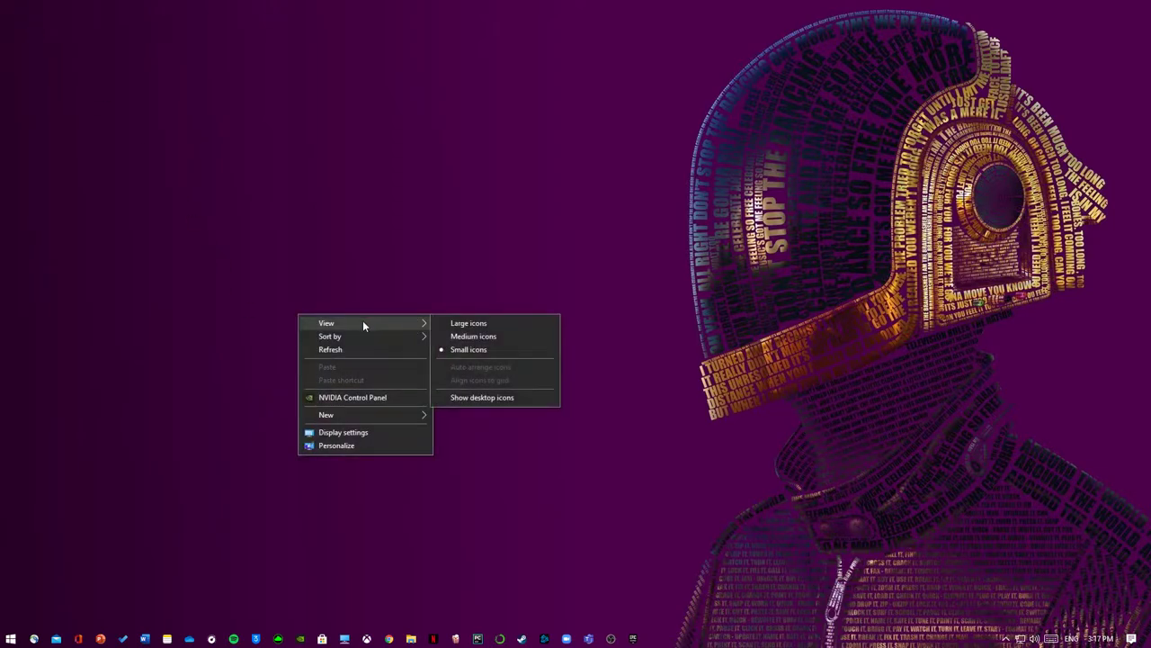
{"action": "left_click", "coordinate": [509, 398]}
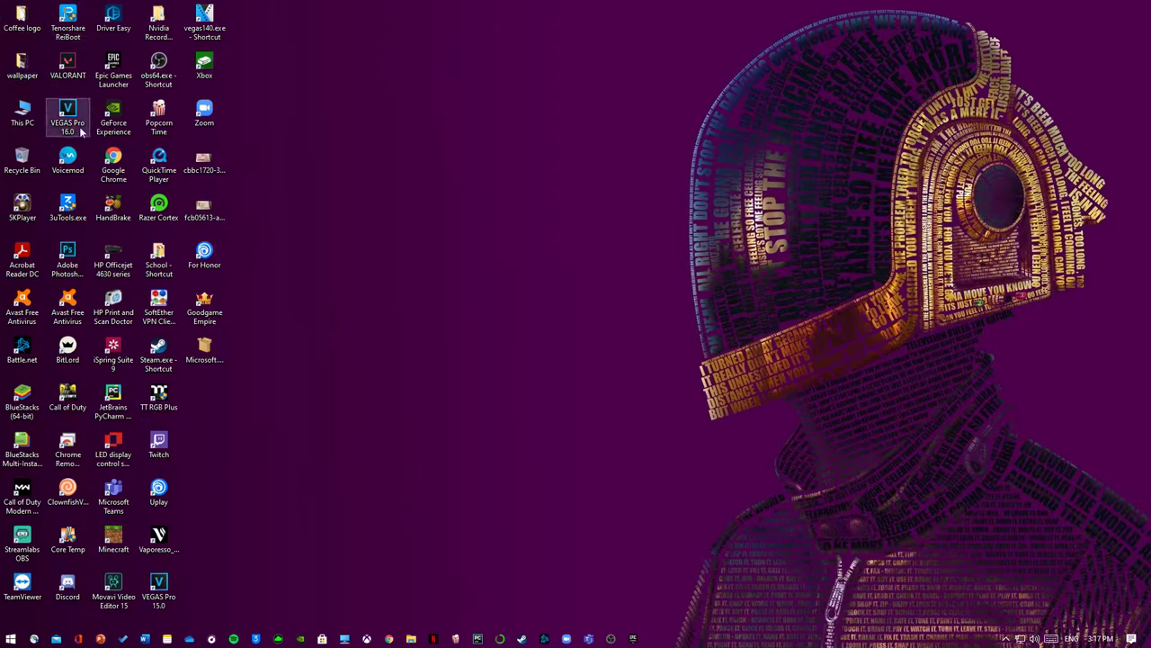
Switch to File Explorer, examine the free space on the drives under This PC, and minimize the window
{"action": "left_click", "coordinate": [406, 637]}
{"action": "left_click", "coordinate": [51, 345]}
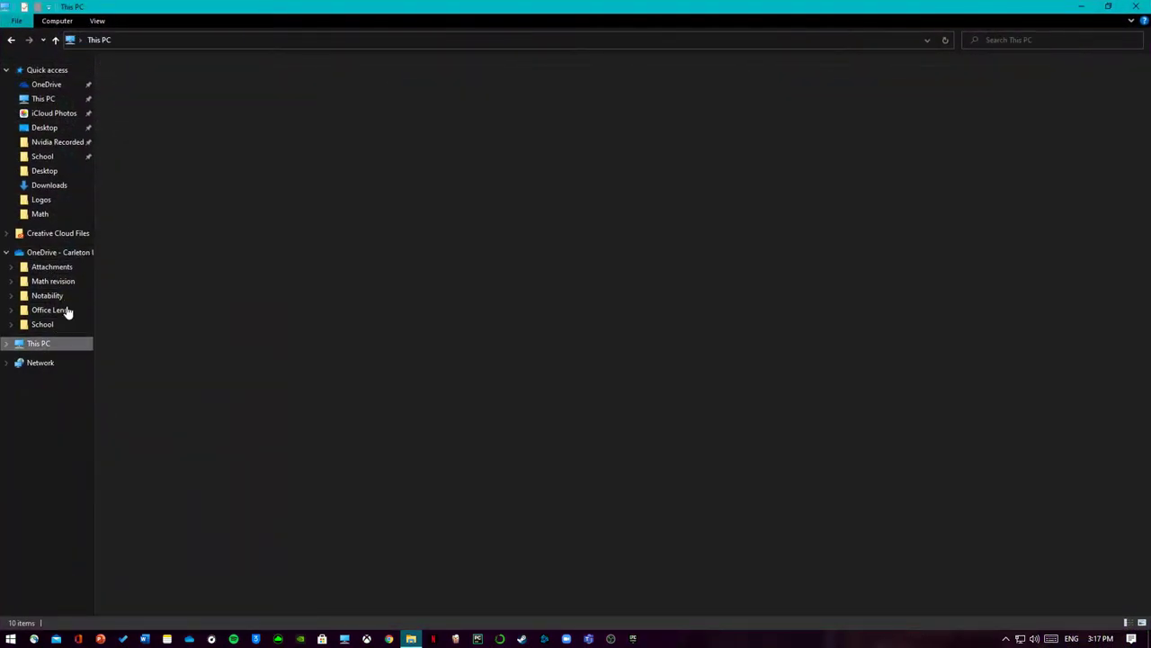
{"action": "left_click", "coordinate": [450, 189]}
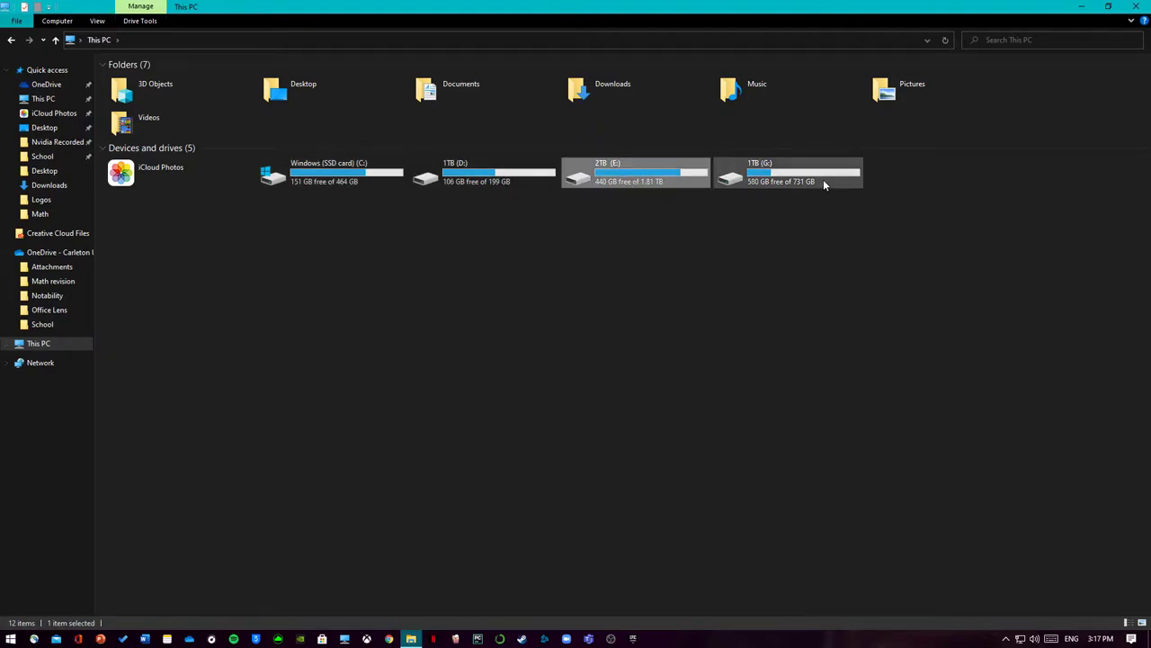
{"action": "left_click", "coordinate": [667, 282]}
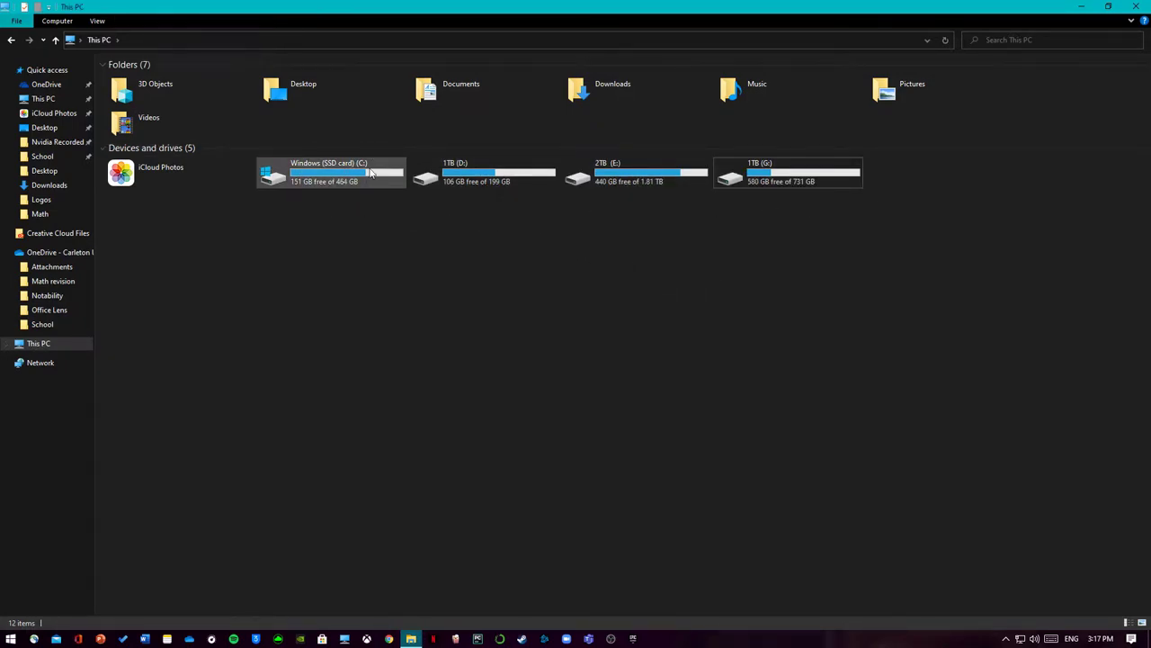
{"action": "left_click", "coordinate": [317, 182]}
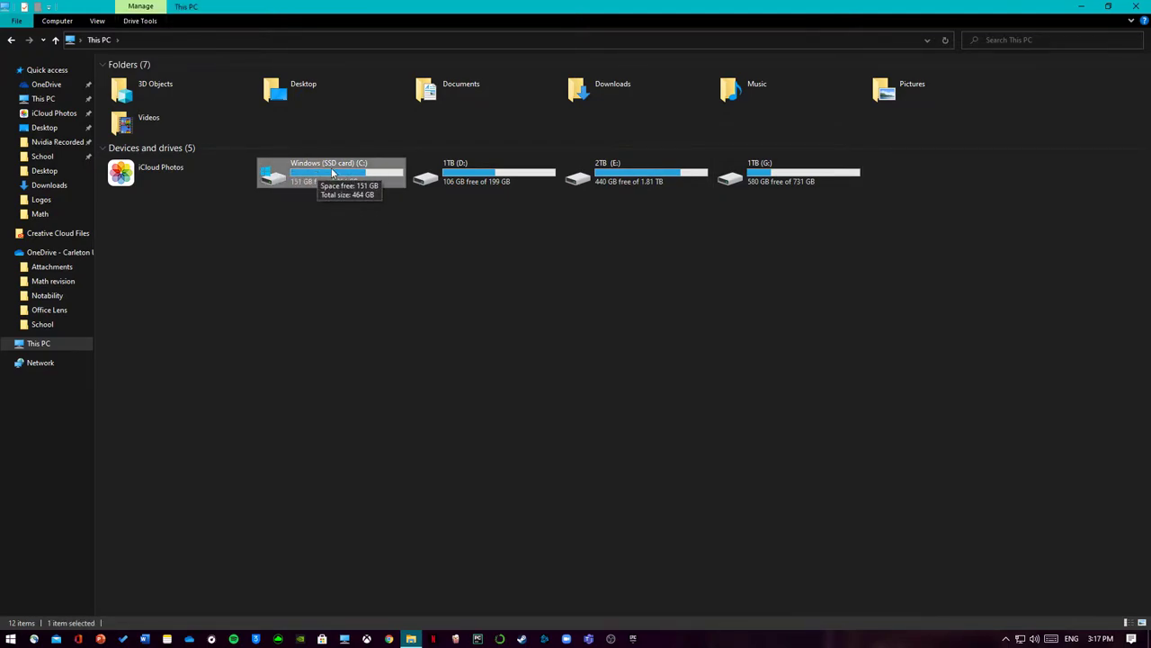
{"action": "left_click", "coordinate": [347, 208]}
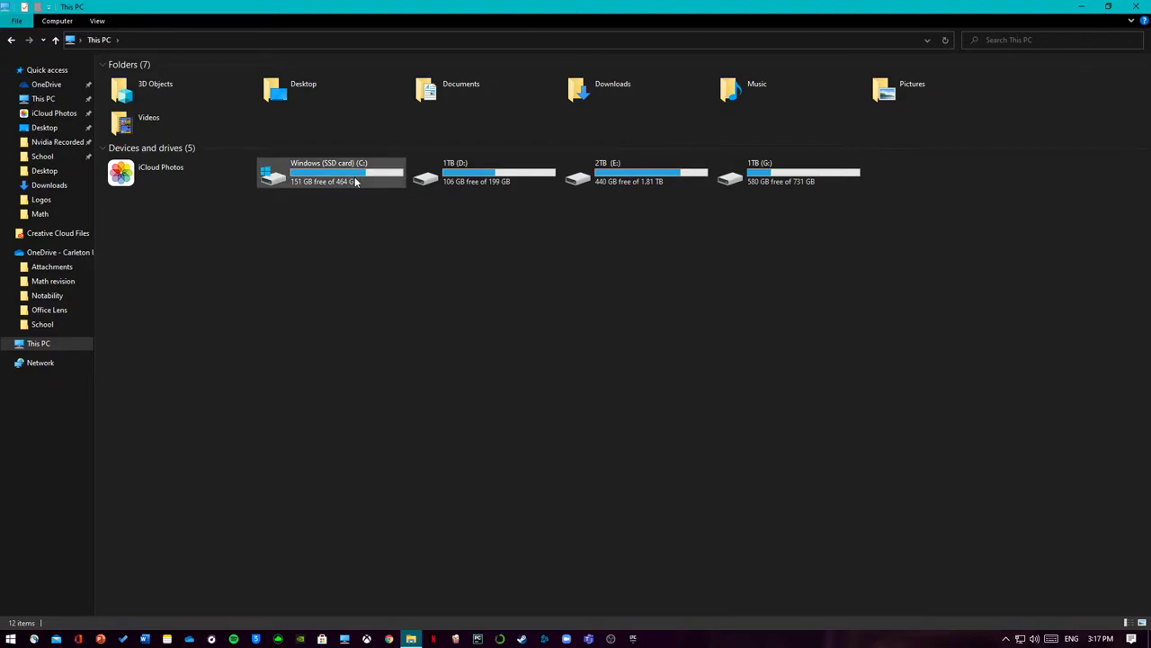
{"action": "left_click_drag", "start_coordinate": [531, 190], "coordinate": [737, 192]}
{"action": "left_click", "coordinate": [540, 259]}
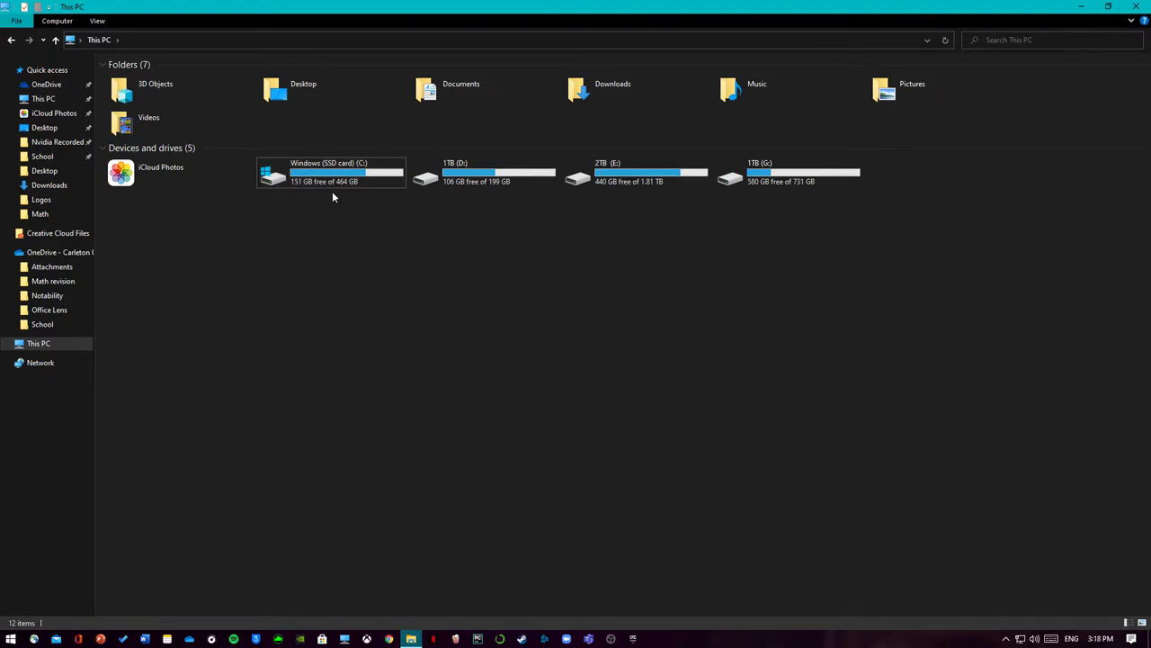
{"action": "mouse_move", "coordinate": [355, 180]}
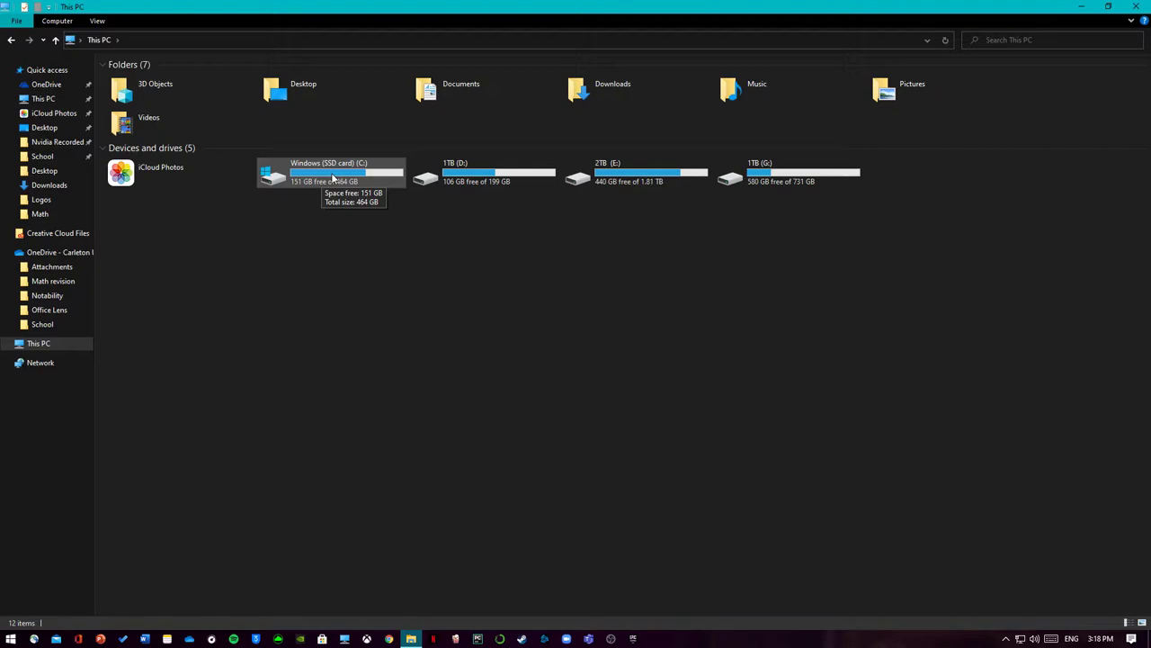
{"action": "left_click", "coordinate": [1081, 7]}
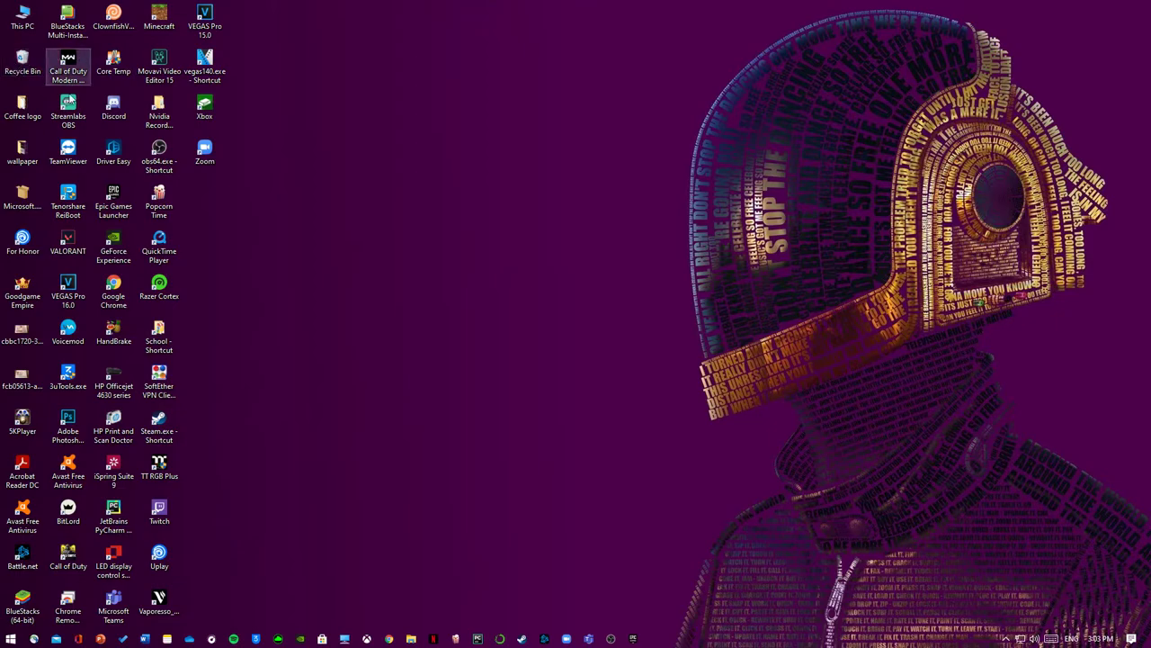
Open the Recycle Bin, look through its deleted files, and close it
{"action": "double_click", "coordinate": [23, 61]}
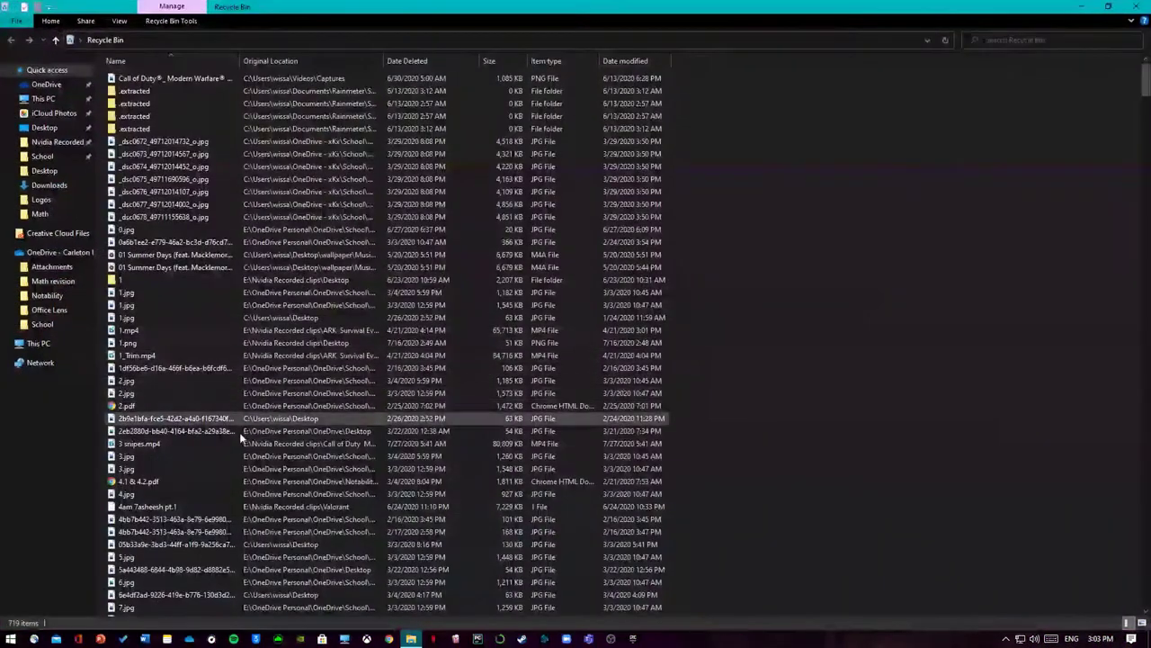
{"action": "scroll", "coordinate": [353, 418], "scroll_direction": "down", "scroll_amount": 5}
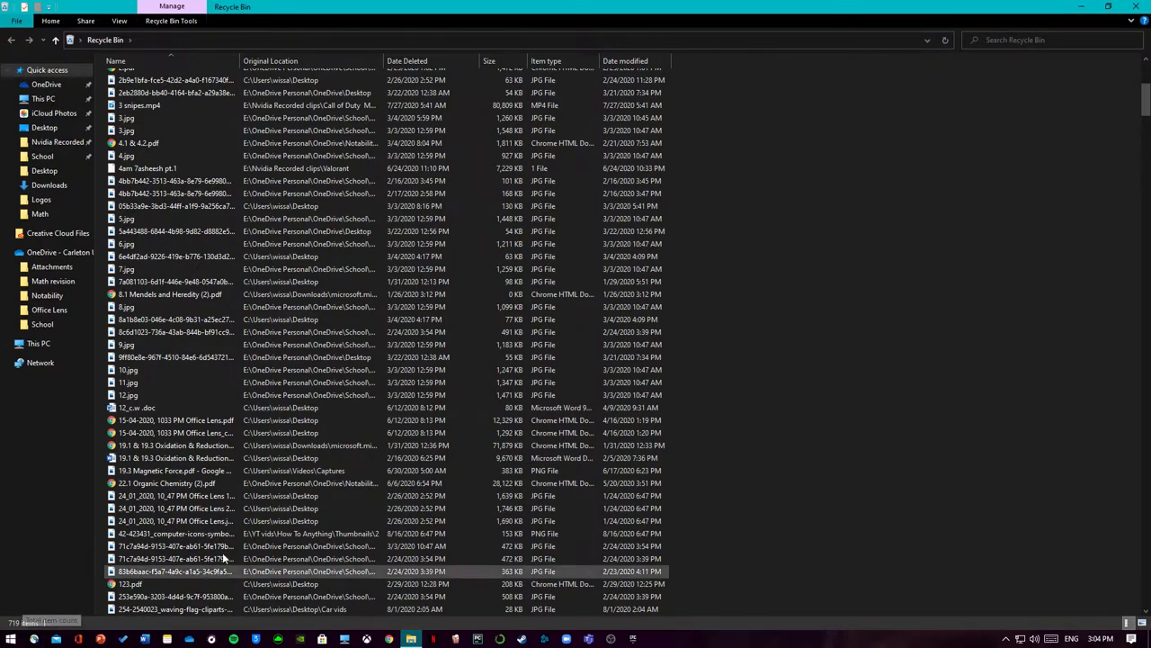
{"action": "scroll", "coordinate": [289, 529], "scroll_direction": "down", "scroll_amount": 8}
{"action": "scroll", "coordinate": [294, 530], "scroll_direction": "up", "scroll_amount": 8}
{"action": "scroll", "coordinate": [293, 529], "scroll_direction": "up", "scroll_amount": 9}
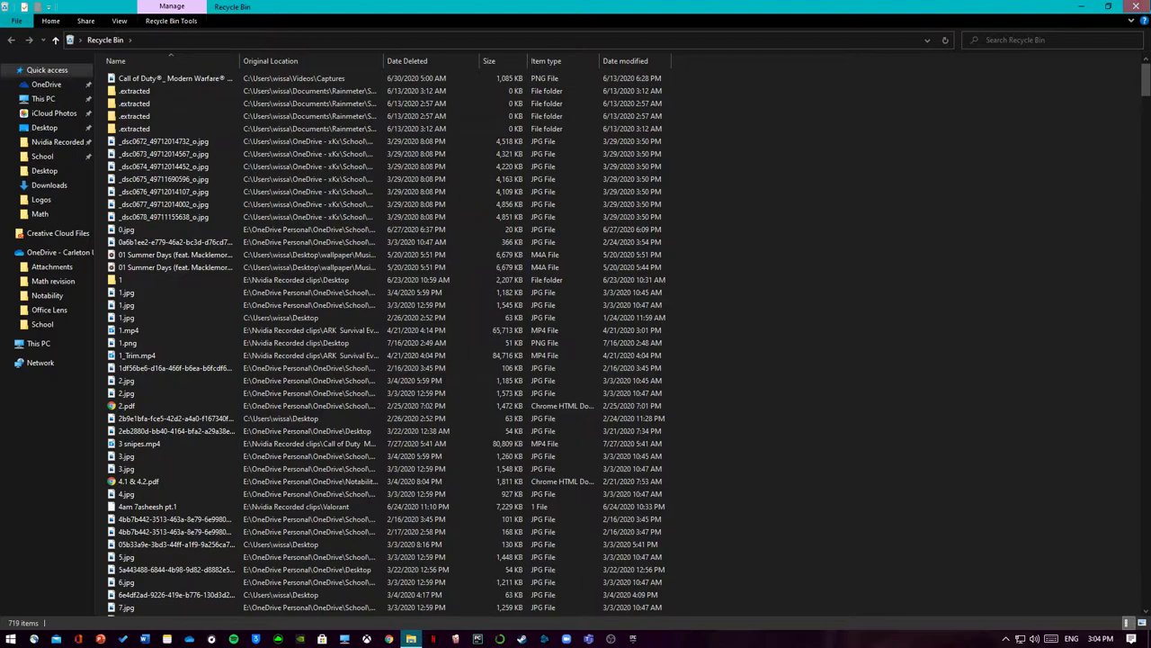
{"action": "left_click", "coordinate": [1135, 6]}
Empty the Recycle Bin, agreeing to permanently delete all of its items
{"action": "left_click", "coordinate": [23, 68]}
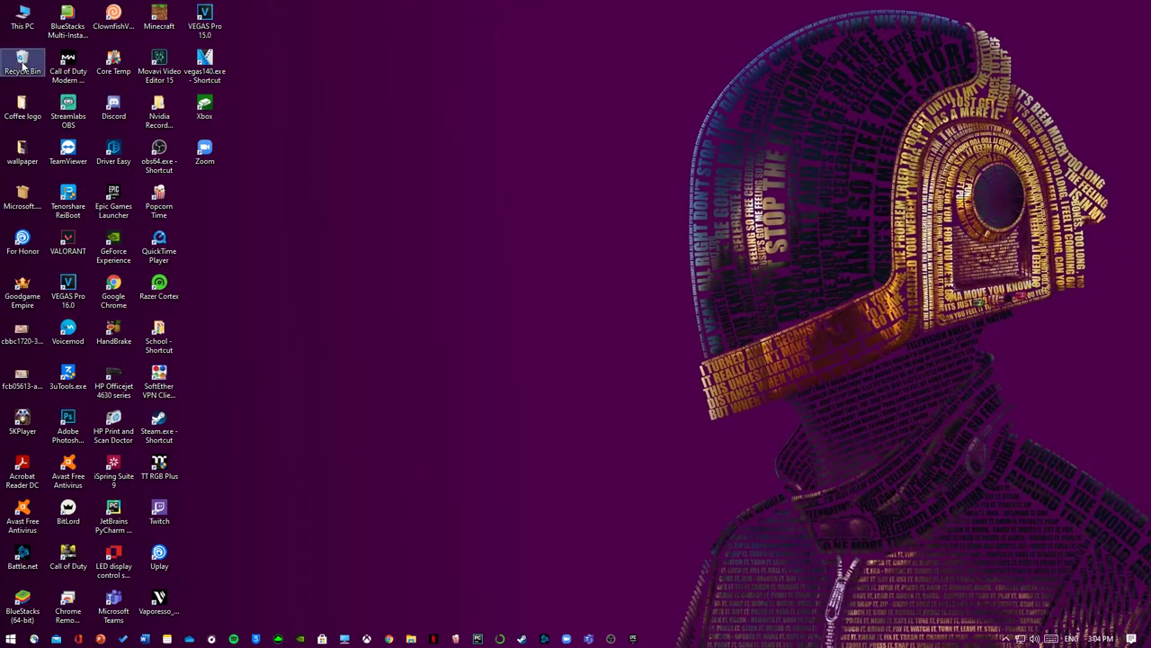
{"action": "right_click", "coordinate": [22, 64]}
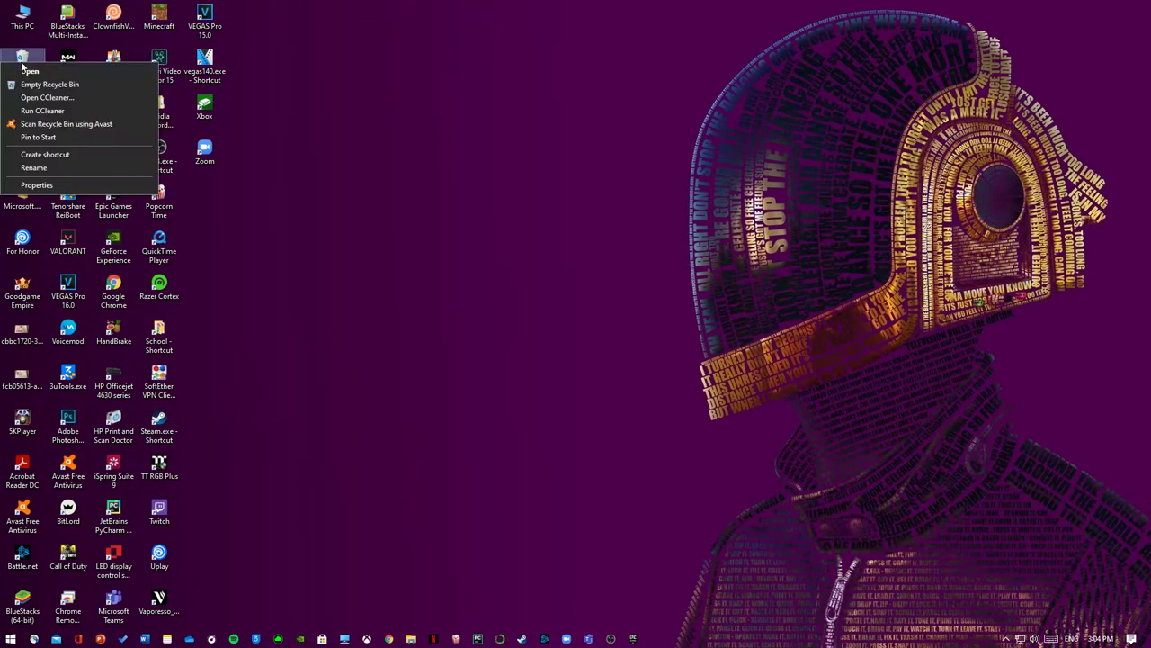
{"action": "left_click", "coordinate": [89, 83]}
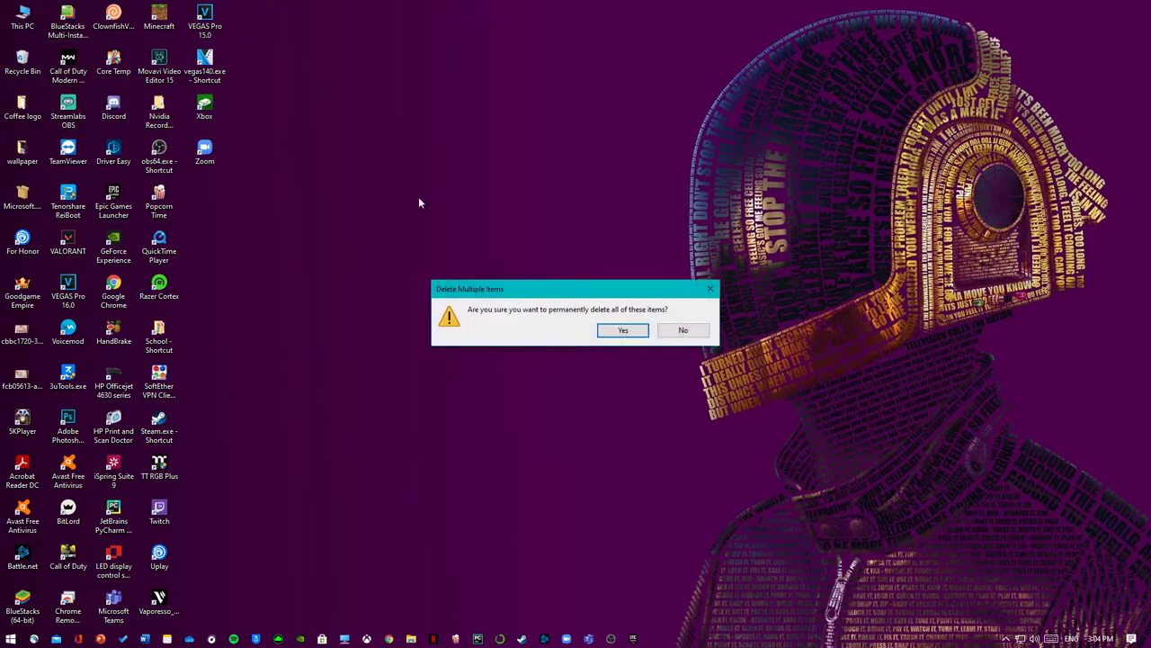
{"action": "left_click", "coordinate": [623, 331]}
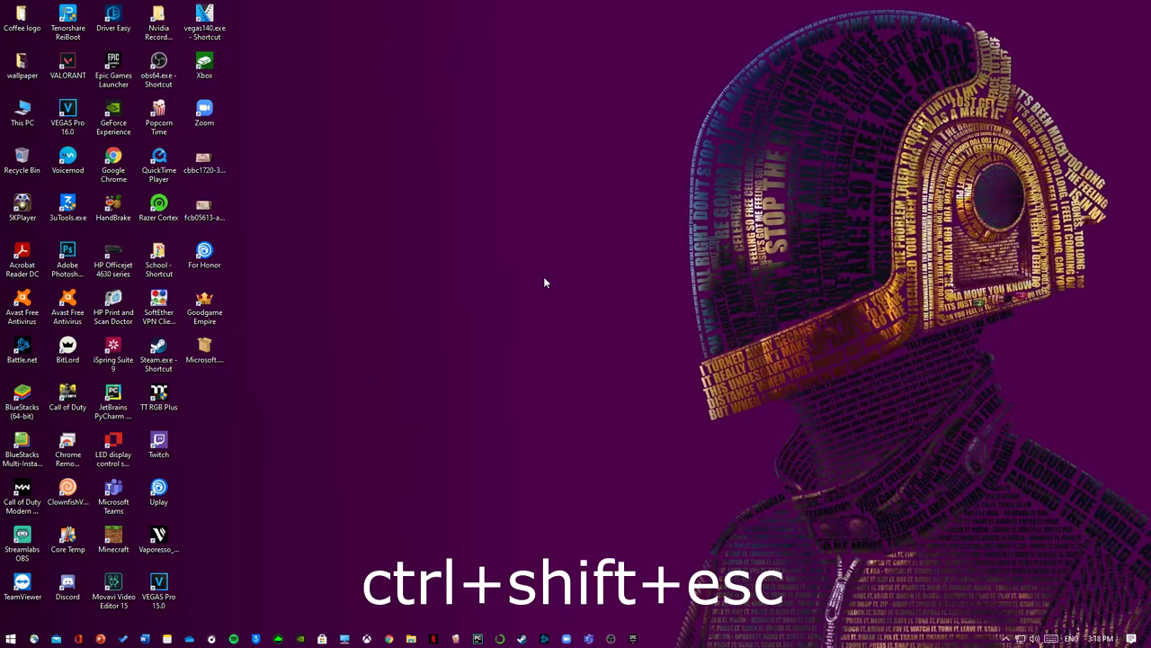
Open Task Manager and look through the list of programs that launch at startup
{"action": "key", "text": "ctrl+shift+Escape"}
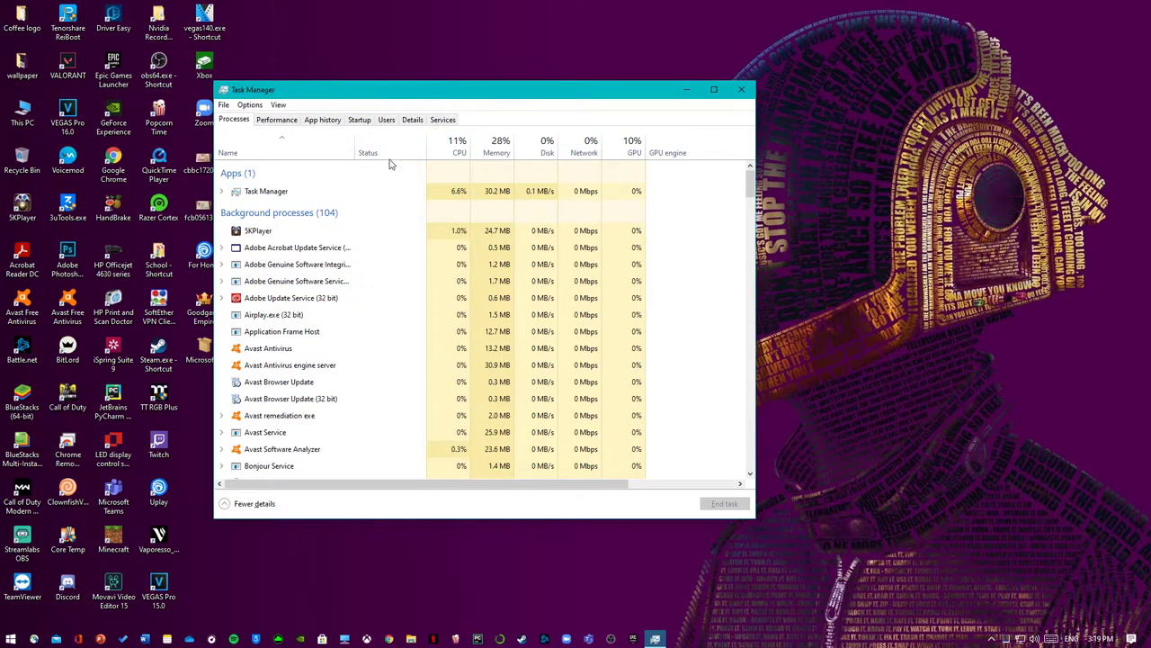
{"action": "left_click_drag", "start_coordinate": [419, 93], "coordinate": [444, 89]}
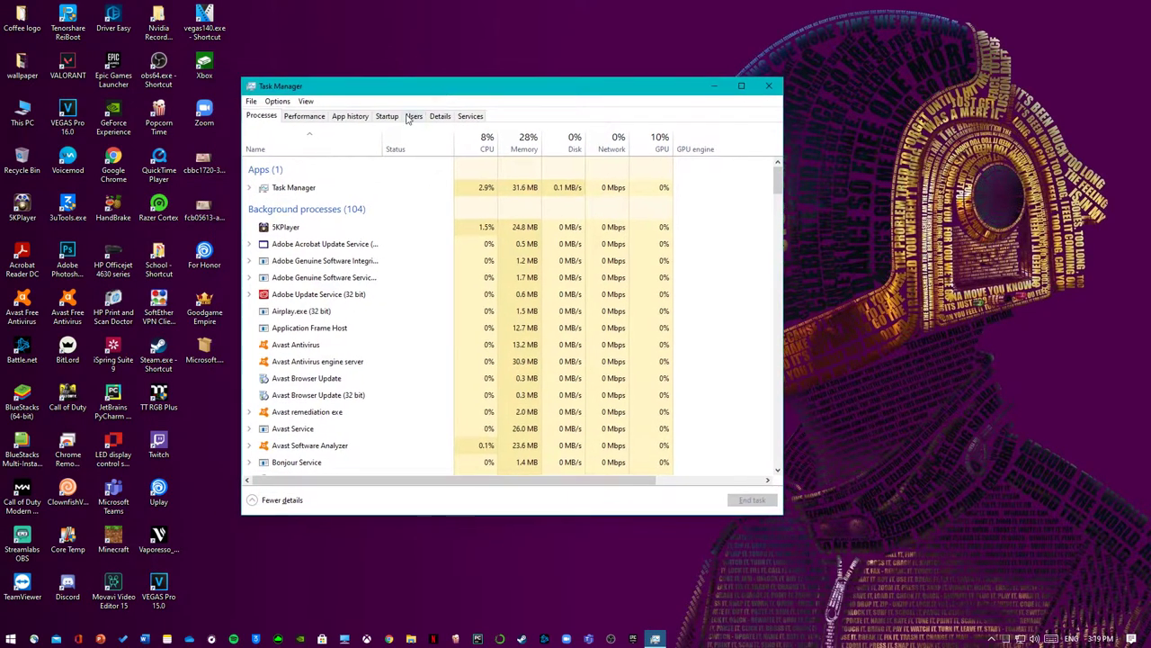
{"action": "left_click", "coordinate": [393, 120]}
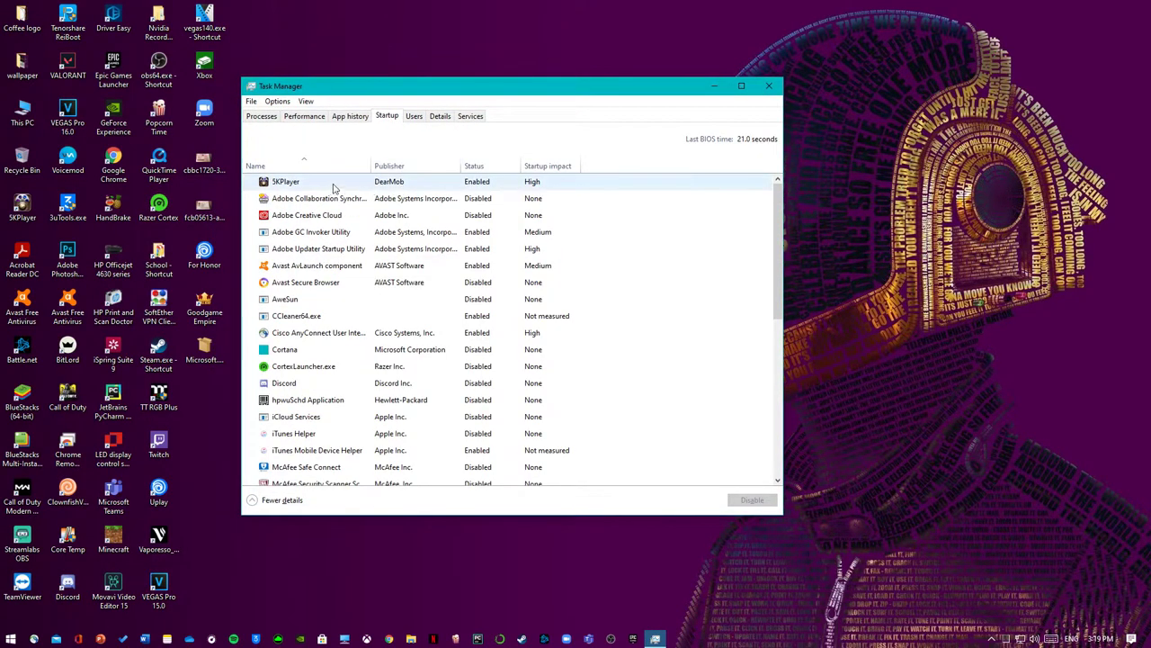
{"action": "scroll", "coordinate": [450, 232], "scroll_direction": "down", "scroll_amount": 3}
{"action": "scroll", "coordinate": [450, 236], "scroll_direction": "down", "scroll_amount": 4}
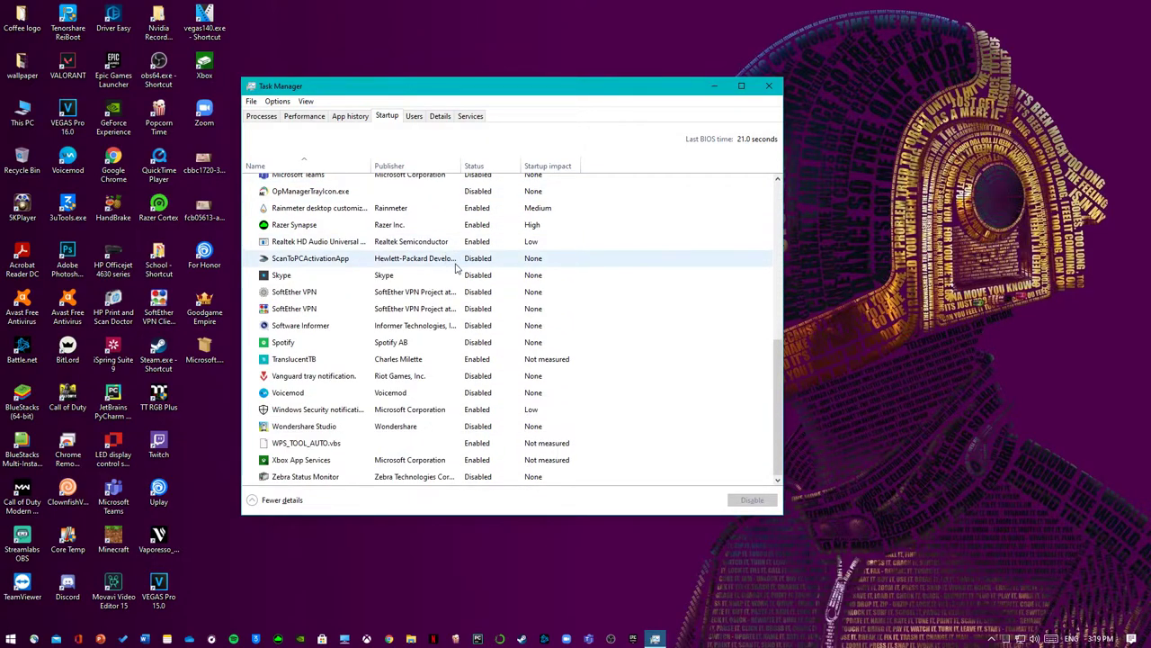
{"action": "scroll", "coordinate": [463, 284], "scroll_direction": "up", "scroll_amount": 7}
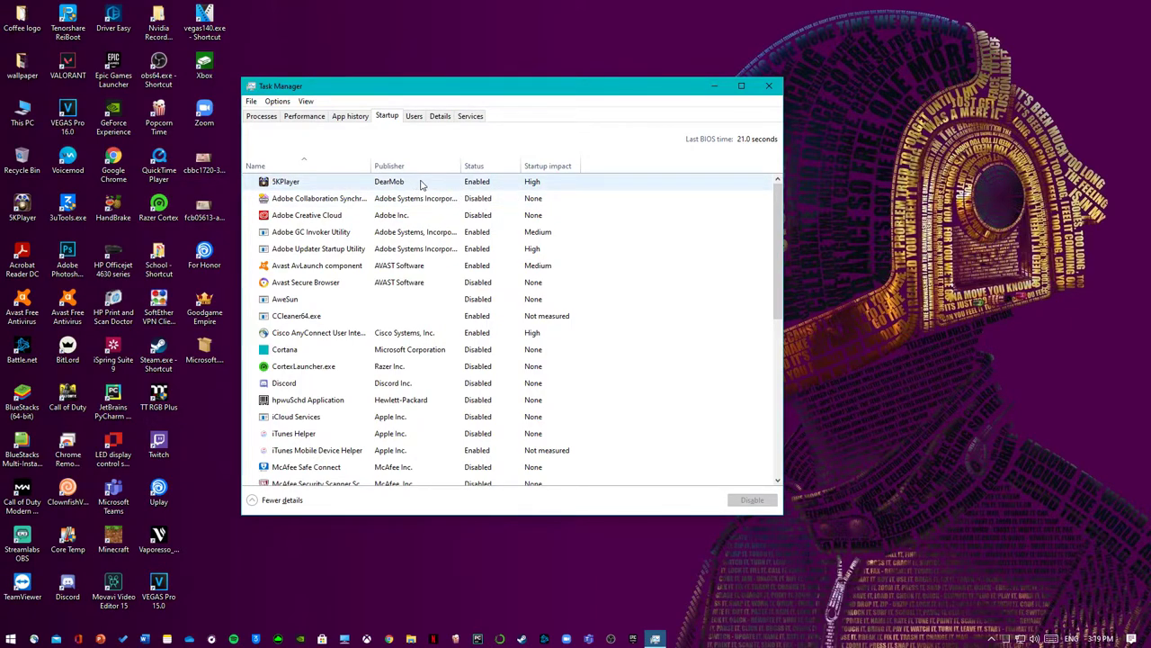
Disable 5KPlayer from launching at startup
{"action": "right_click", "coordinate": [423, 184]}
{"action": "left_click", "coordinate": [454, 202]}
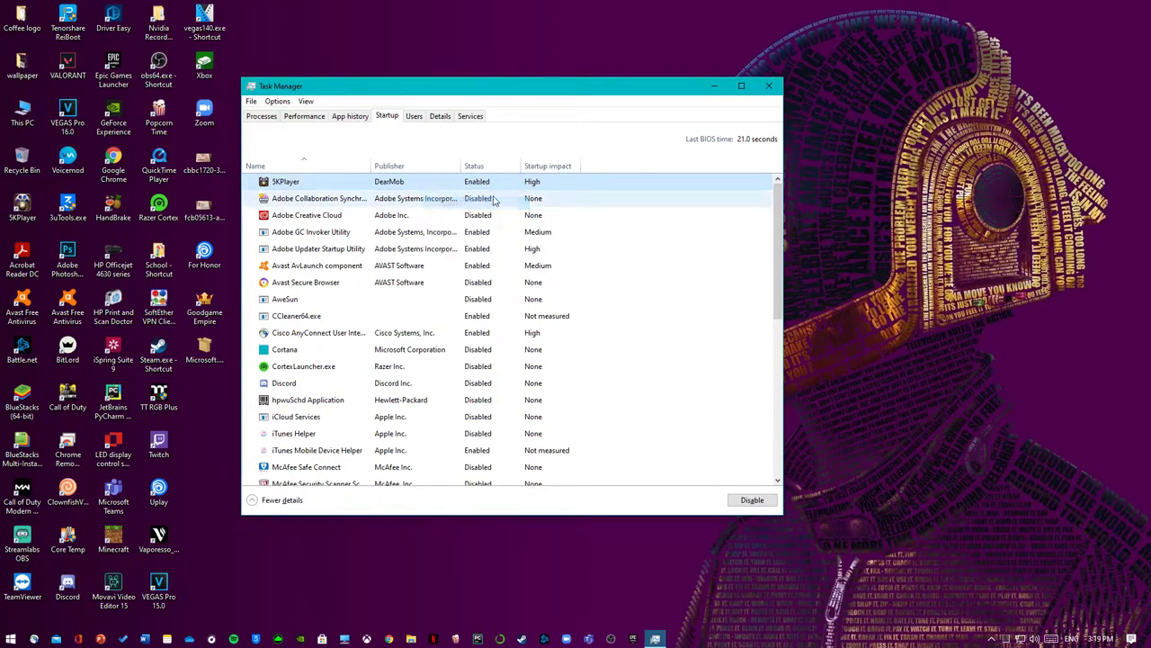
{"action": "scroll", "coordinate": [520, 228], "scroll_direction": "down", "scroll_amount": 2}
{"action": "scroll", "coordinate": [517, 232], "scroll_direction": "up", "scroll_amount": 2}
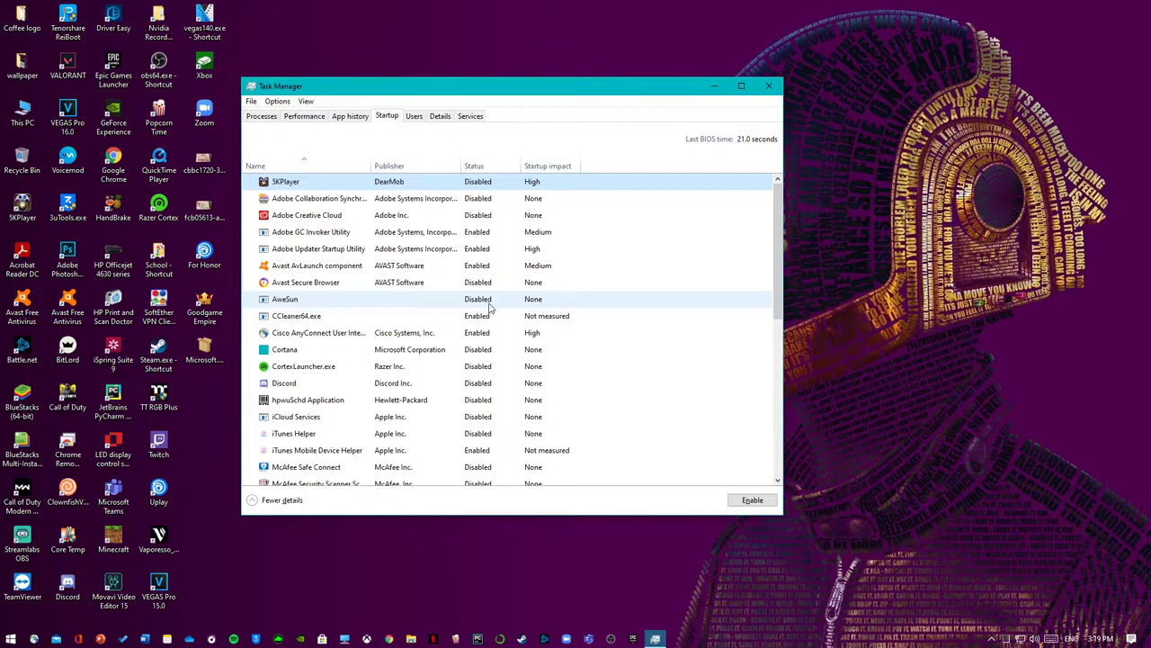
Select the Avast AvLaunch component and examine the status and startup impact of the startup programs
{"action": "left_click", "coordinate": [316, 267]}
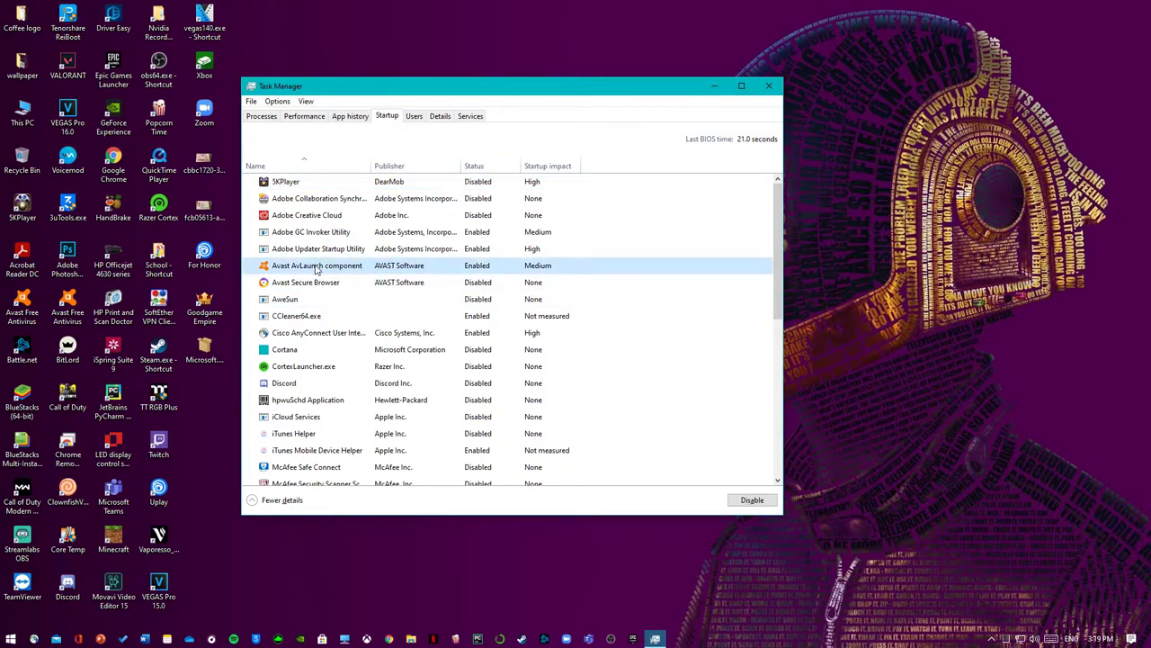
{"action": "left_click", "coordinate": [524, 262]}
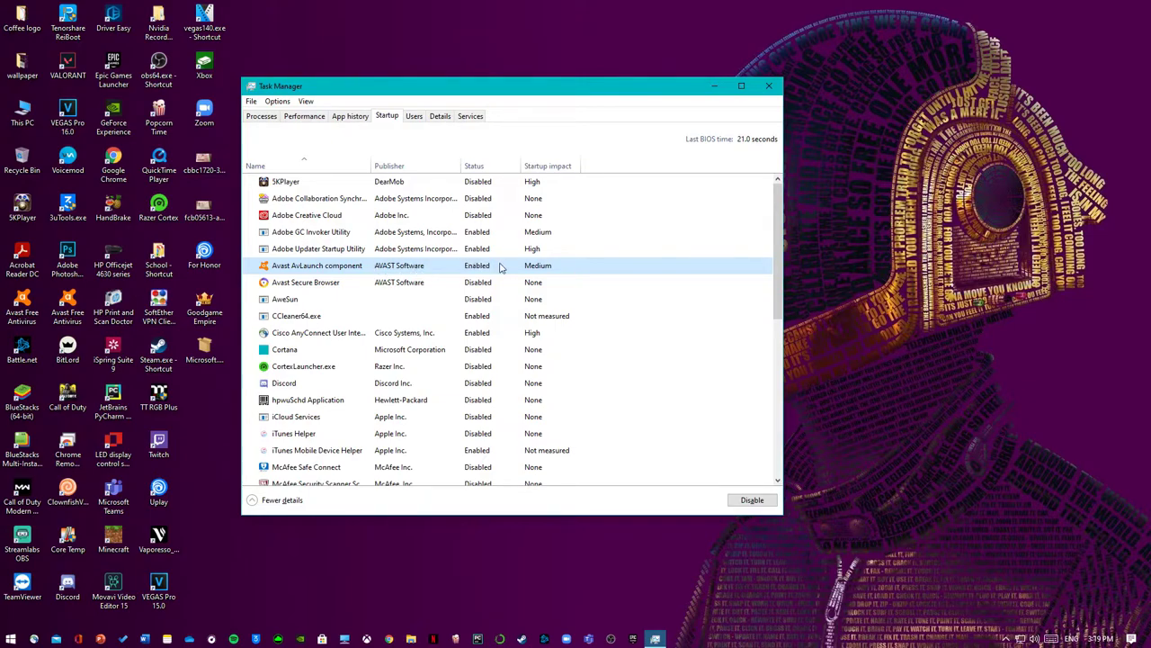
{"action": "scroll", "coordinate": [526, 343], "scroll_direction": "down", "scroll_amount": 2}
{"action": "scroll", "coordinate": [514, 407], "scroll_direction": "down", "scroll_amount": 2}
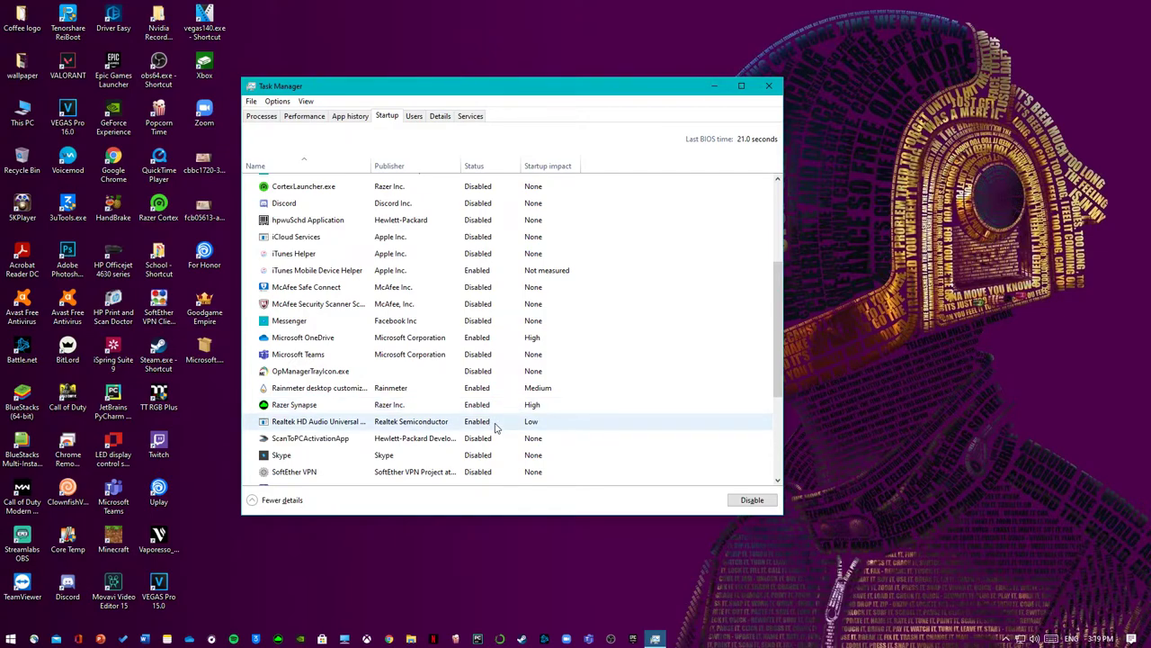
{"action": "scroll", "coordinate": [494, 428], "scroll_direction": "down", "scroll_amount": 2}
{"action": "scroll", "coordinate": [450, 424], "scroll_direction": "up", "scroll_amount": 2}
{"action": "scroll", "coordinate": [475, 441], "scroll_direction": "up", "scroll_amount": 3}
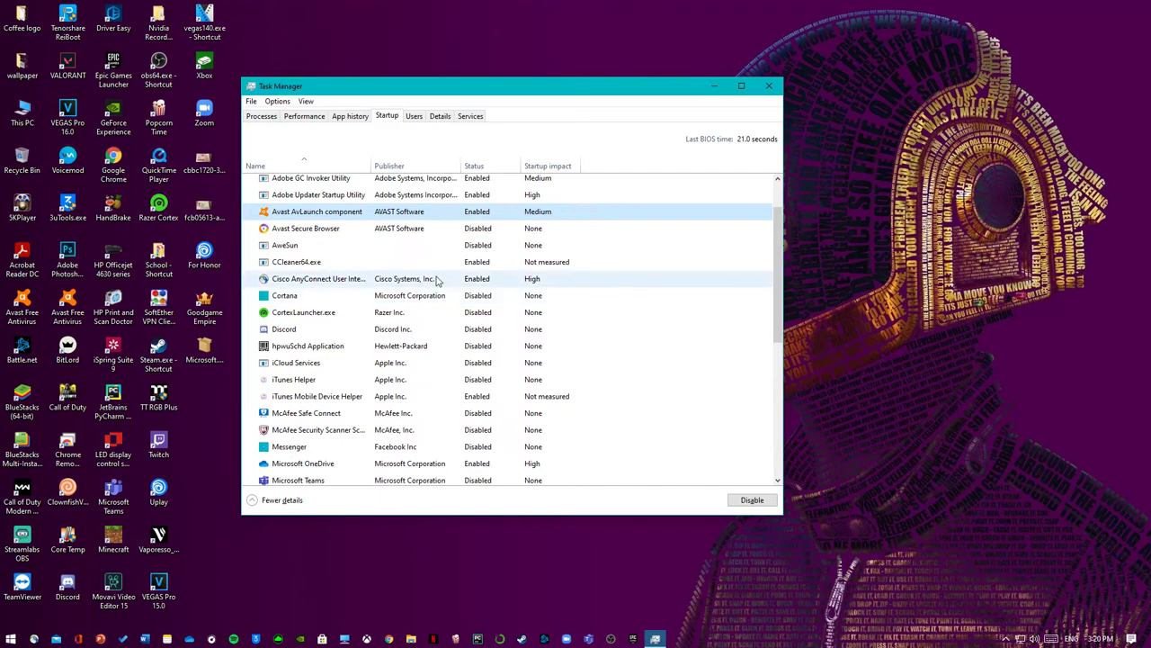
{"action": "scroll", "coordinate": [438, 282], "scroll_direction": "up", "scroll_amount": 1}
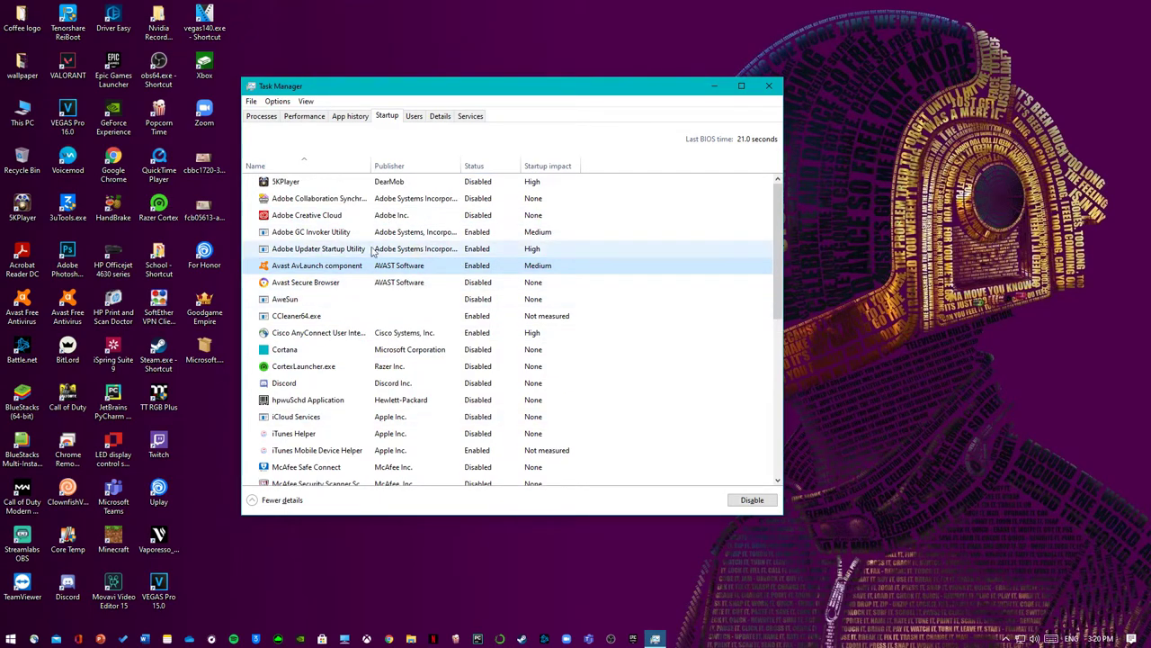
{"action": "scroll", "coordinate": [459, 344], "scroll_direction": "down", "scroll_amount": 3}
{"action": "scroll", "coordinate": [457, 344], "scroll_direction": "down", "scroll_amount": 3}
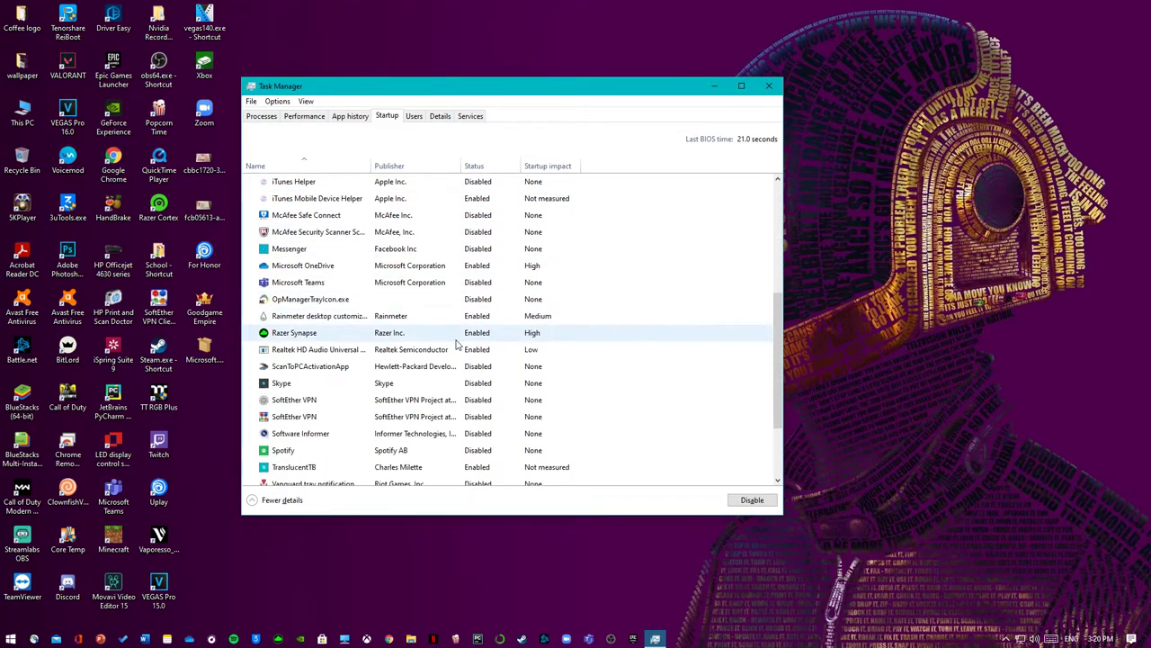
Review the remaining startup programs down to the end of the list, then close Task Manager
{"action": "scroll", "coordinate": [456, 345], "scroll_direction": "down", "scroll_amount": 3}
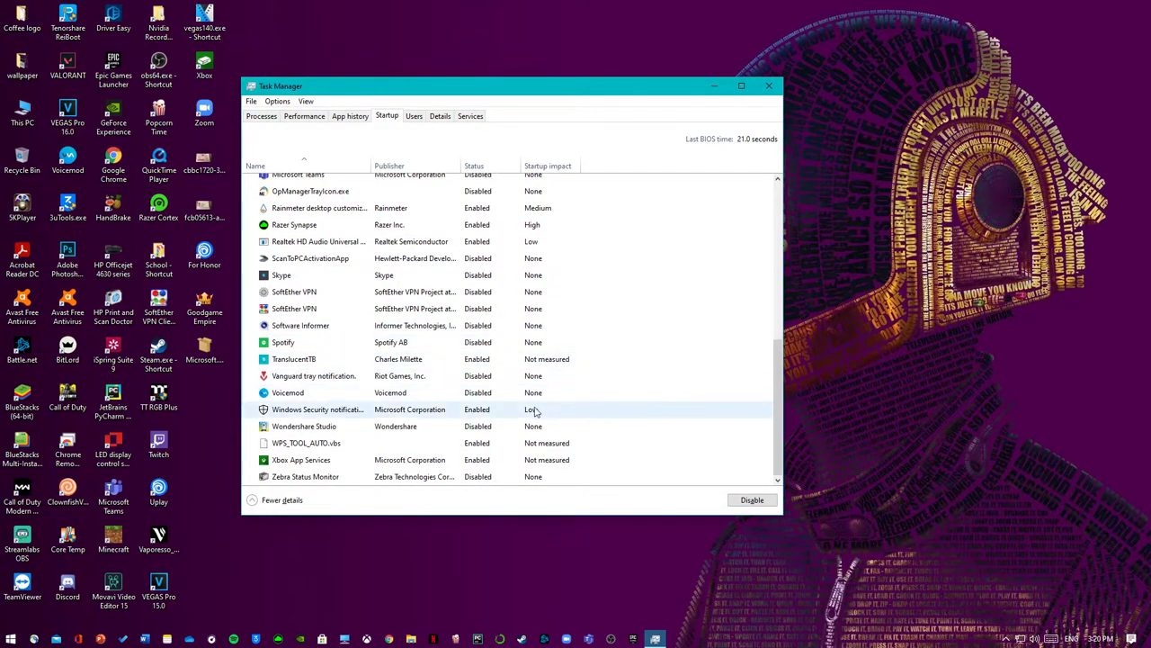
{"action": "scroll", "coordinate": [482, 392], "scroll_direction": "up", "scroll_amount": 4}
{"action": "scroll", "coordinate": [493, 376], "scroll_direction": "up", "scroll_amount": 8}
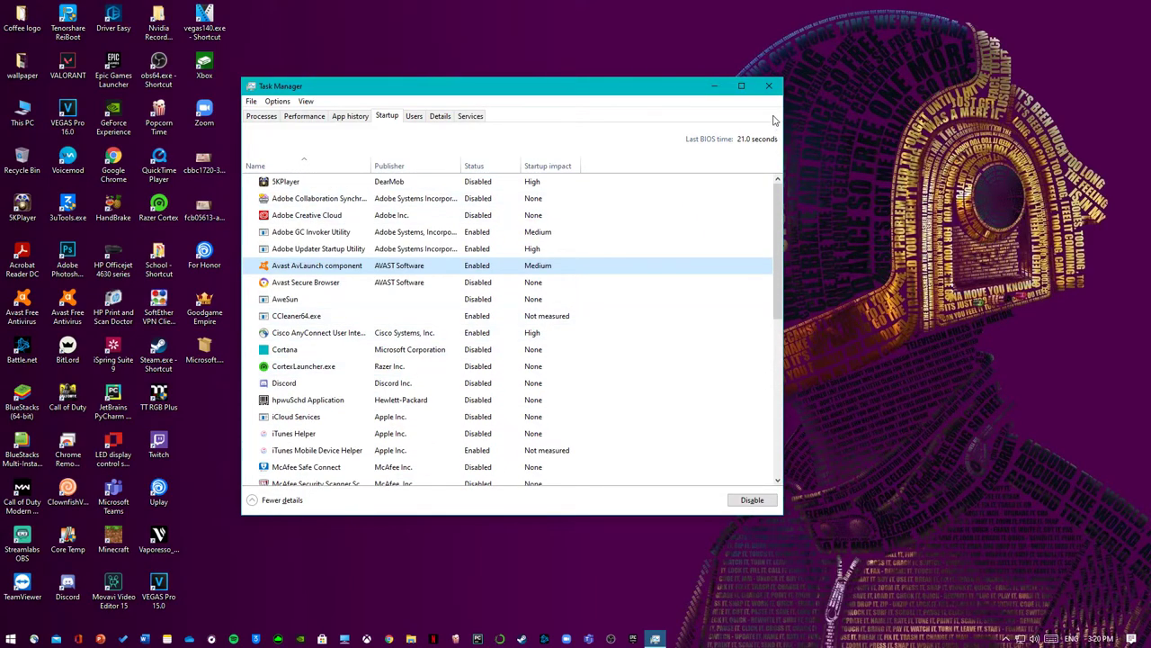
{"action": "left_click", "coordinate": [769, 87]}
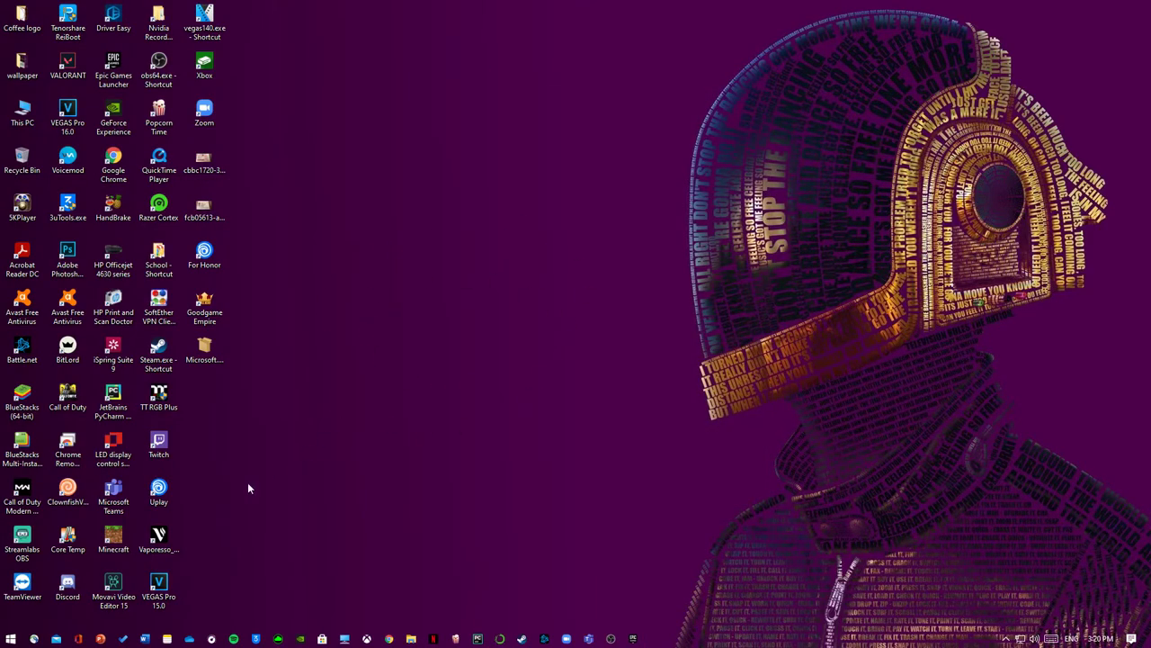
Open Windows Settings and go to the Startup Apps page in the Apps category
{"action": "left_click", "coordinate": [10, 639]}
{"action": "left_click", "coordinate": [15, 590]}
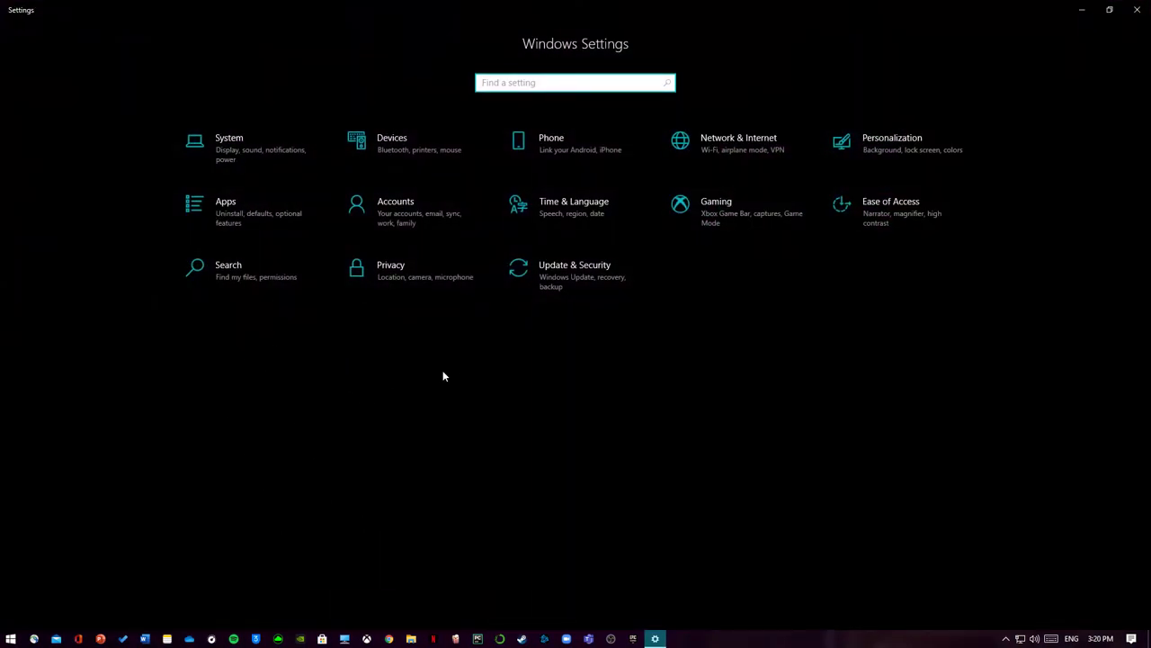
{"action": "left_click", "coordinate": [244, 211]}
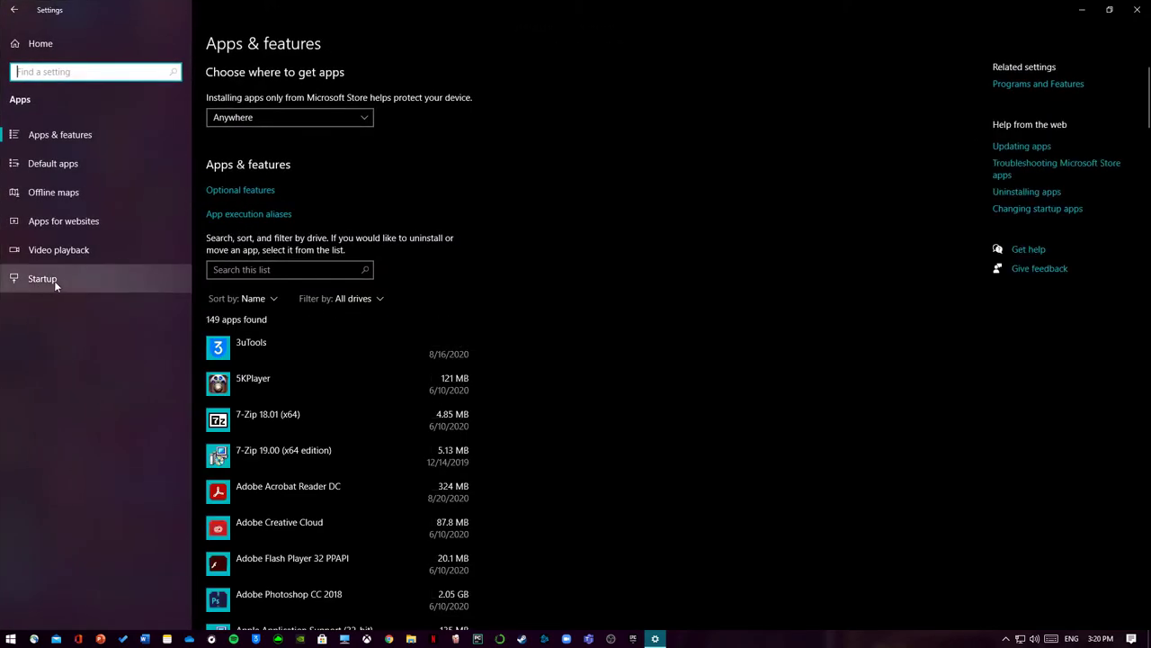
{"action": "left_click", "coordinate": [47, 282]}
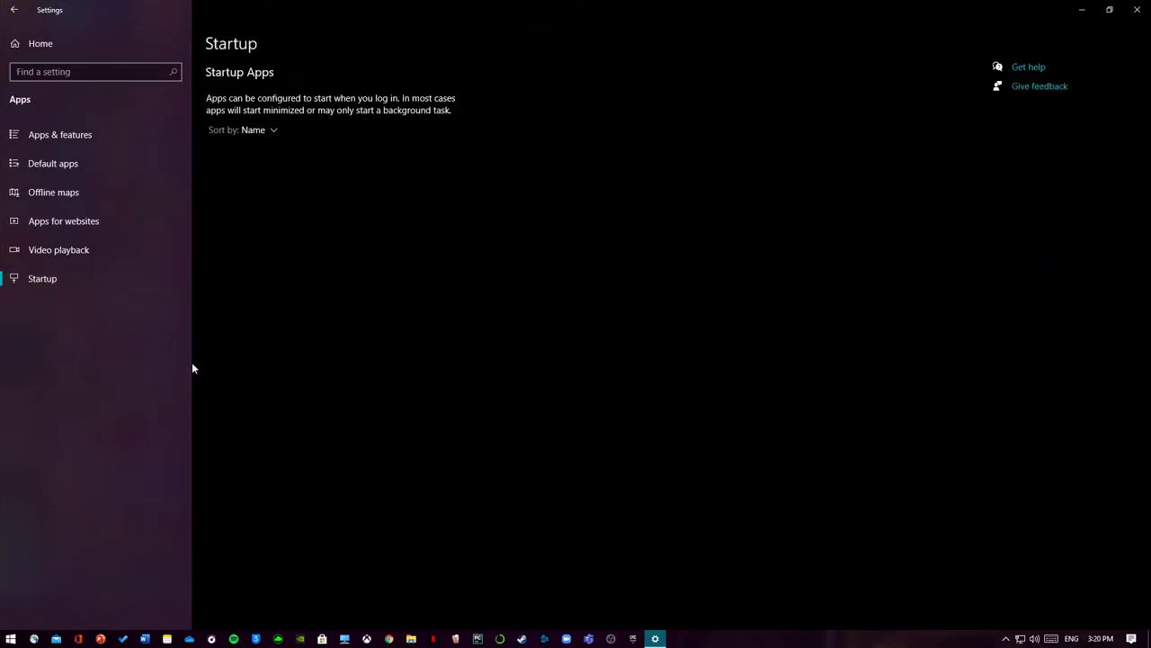
Examine the on/off state and impact of all the startup apps, then close Settings
{"action": "scroll", "coordinate": [209, 227], "scroll_direction": "down", "scroll_amount": 10}
{"action": "scroll", "coordinate": [329, 224], "scroll_direction": "down", "scroll_amount": 2}
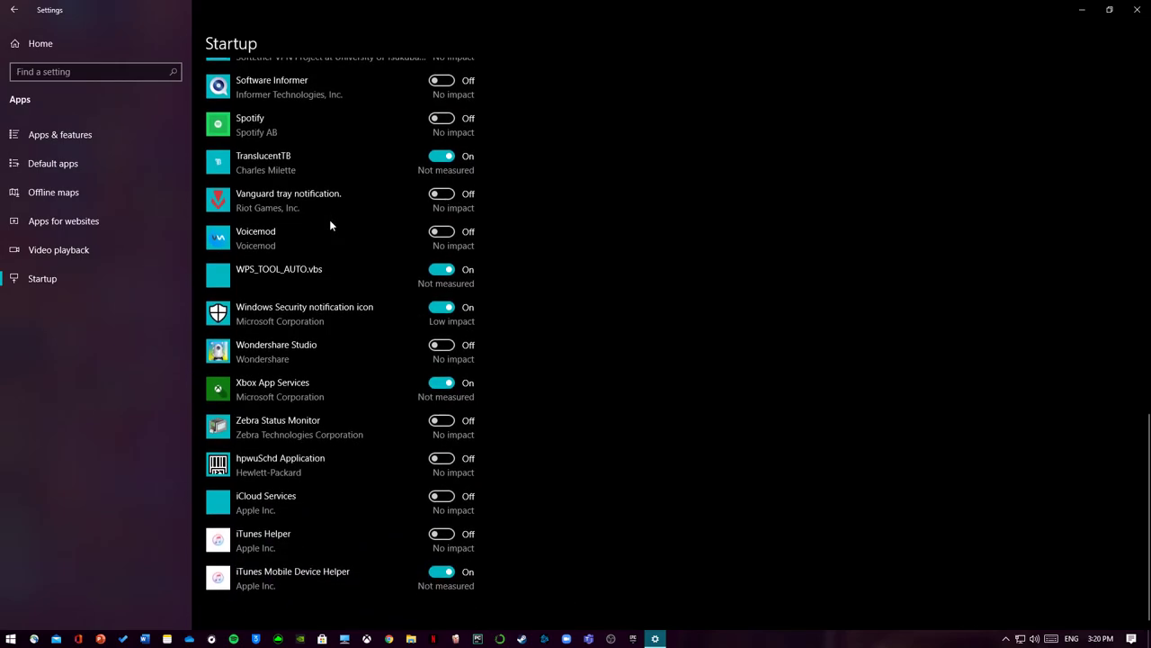
{"action": "scroll", "coordinate": [345, 347], "scroll_direction": "up", "scroll_amount": 8}
{"action": "scroll", "coordinate": [345, 354], "scroll_direction": "up", "scroll_amount": 4}
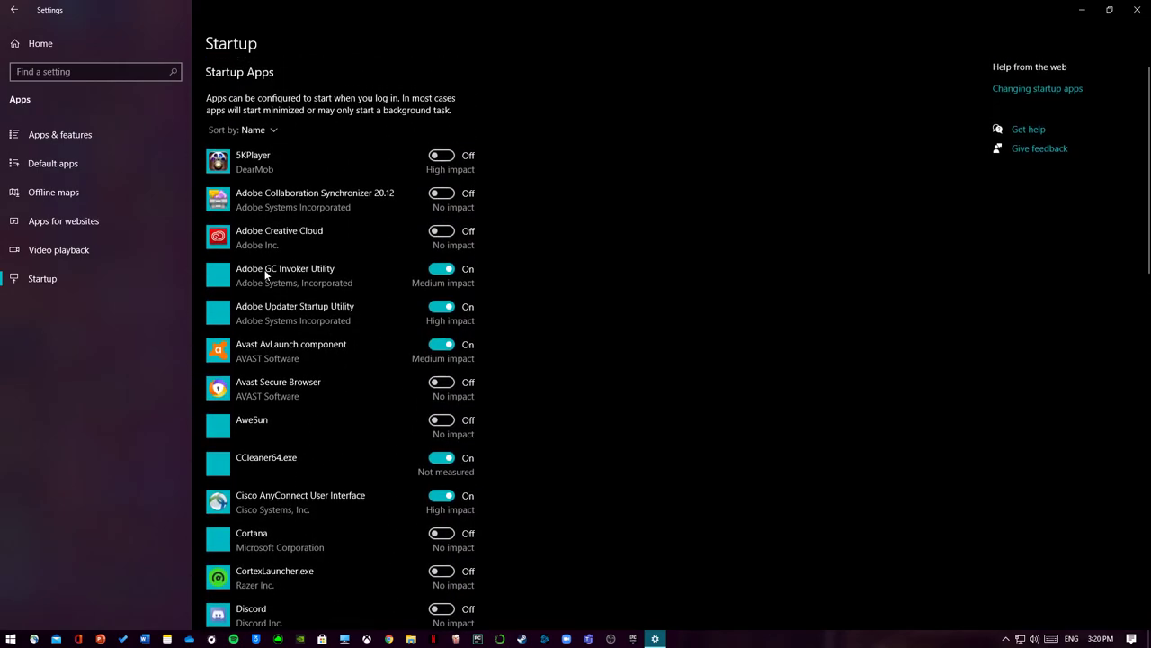
{"action": "scroll", "coordinate": [376, 248], "scroll_direction": "down", "scroll_amount": 2}
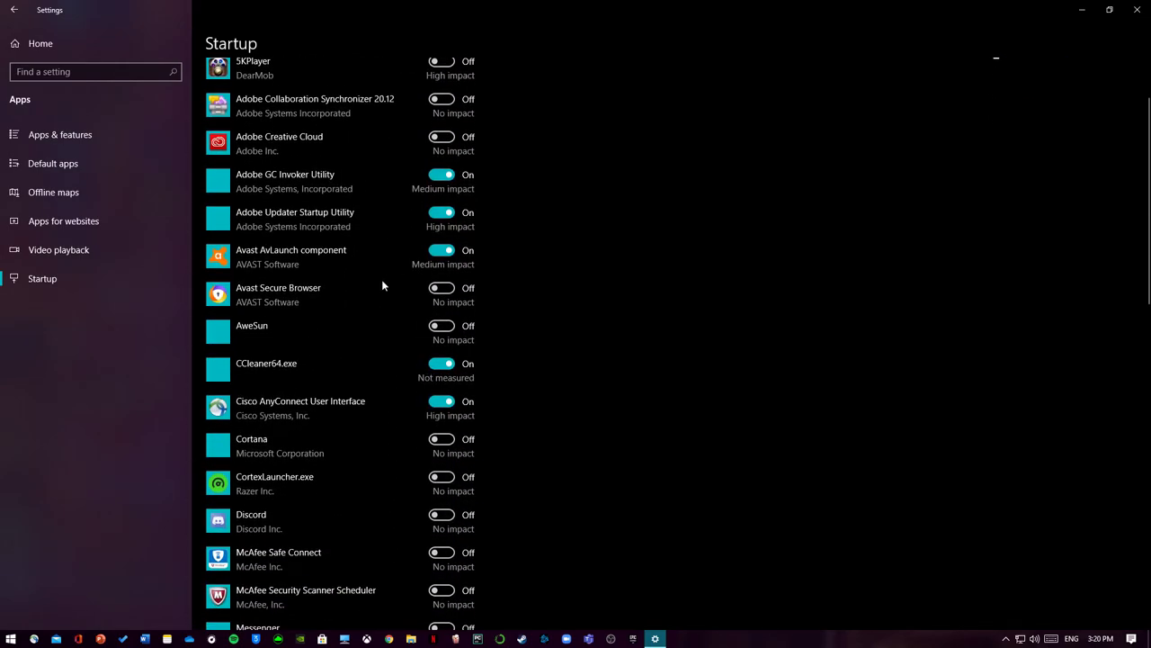
{"action": "scroll", "coordinate": [388, 288], "scroll_direction": "down", "scroll_amount": 8}
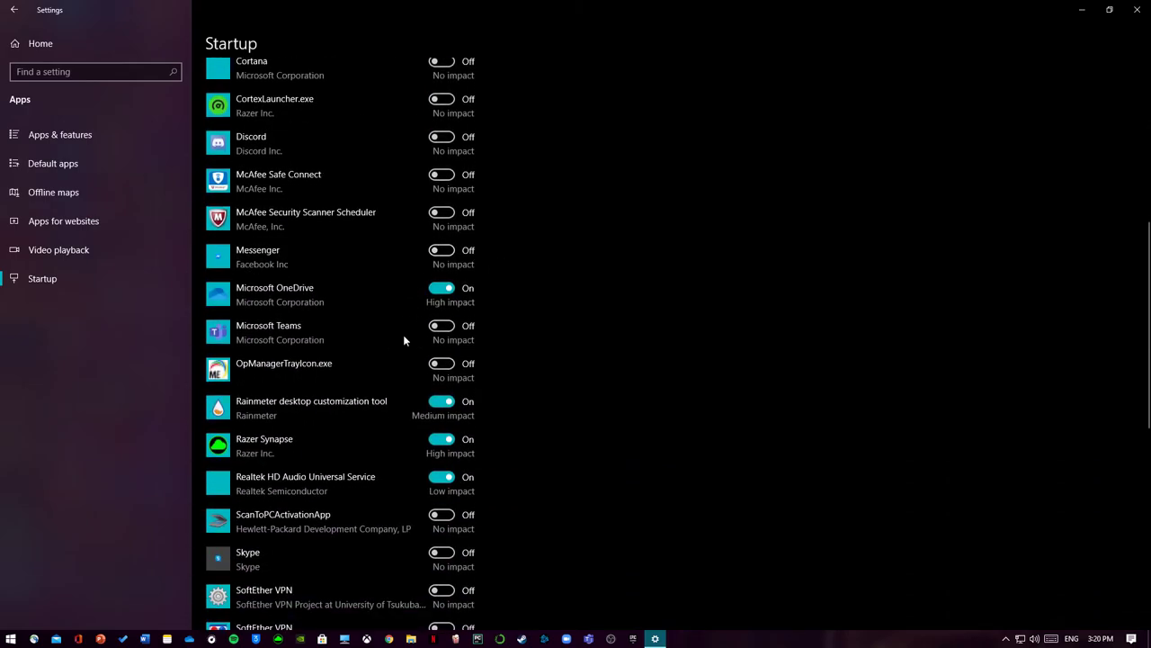
{"action": "scroll", "coordinate": [405, 342], "scroll_direction": "down", "scroll_amount": 12}
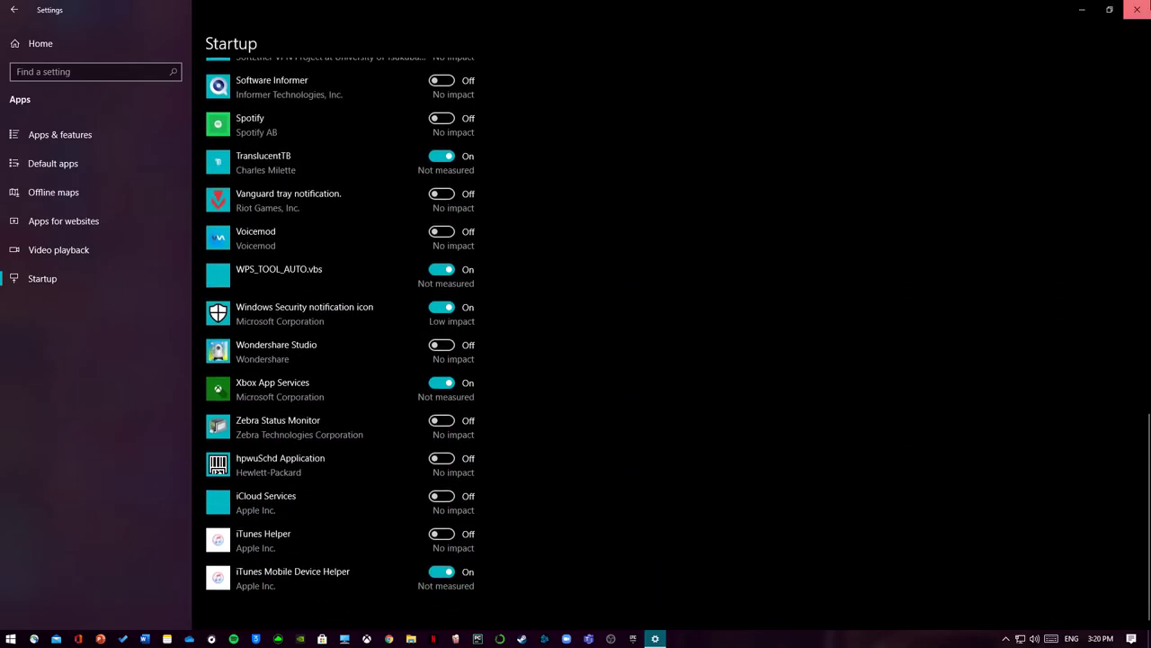
{"action": "left_click", "coordinate": [1137, 9]}
Hide all the desktop icons by turning off the Show desktop icons option
{"action": "left_click_drag", "start_coordinate": [462, 162], "coordinate": [699, 314]}
{"action": "right_click", "coordinate": [340, 228]}
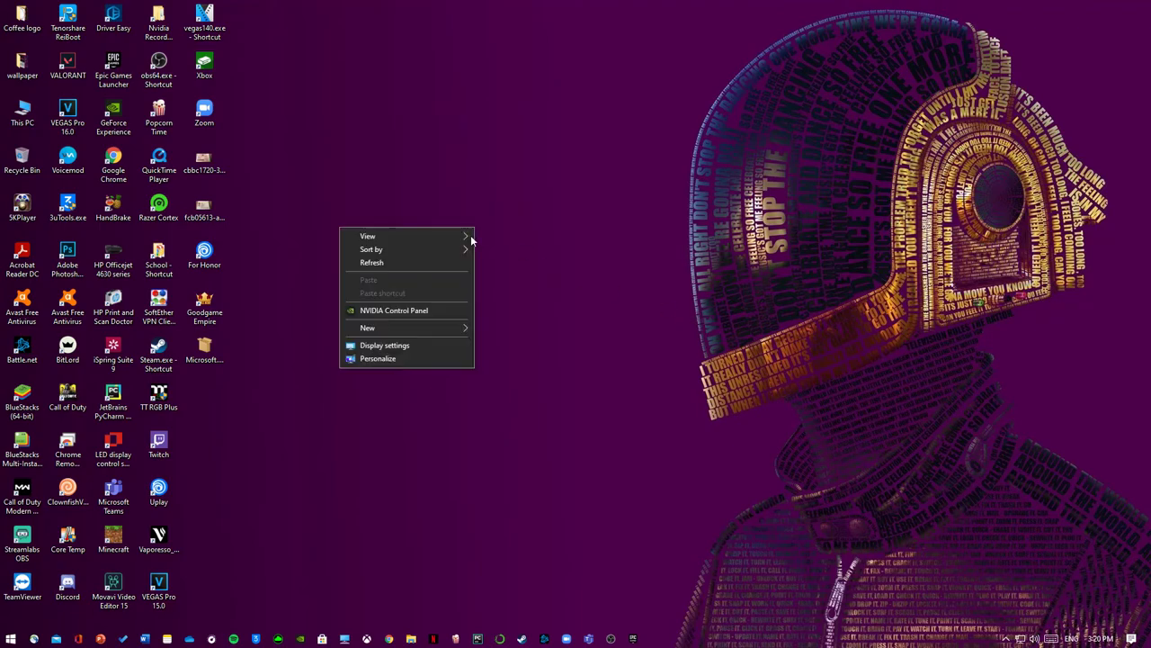
{"action": "mouse_move", "coordinate": [450, 237]}
{"action": "left_click", "coordinate": [540, 309]}
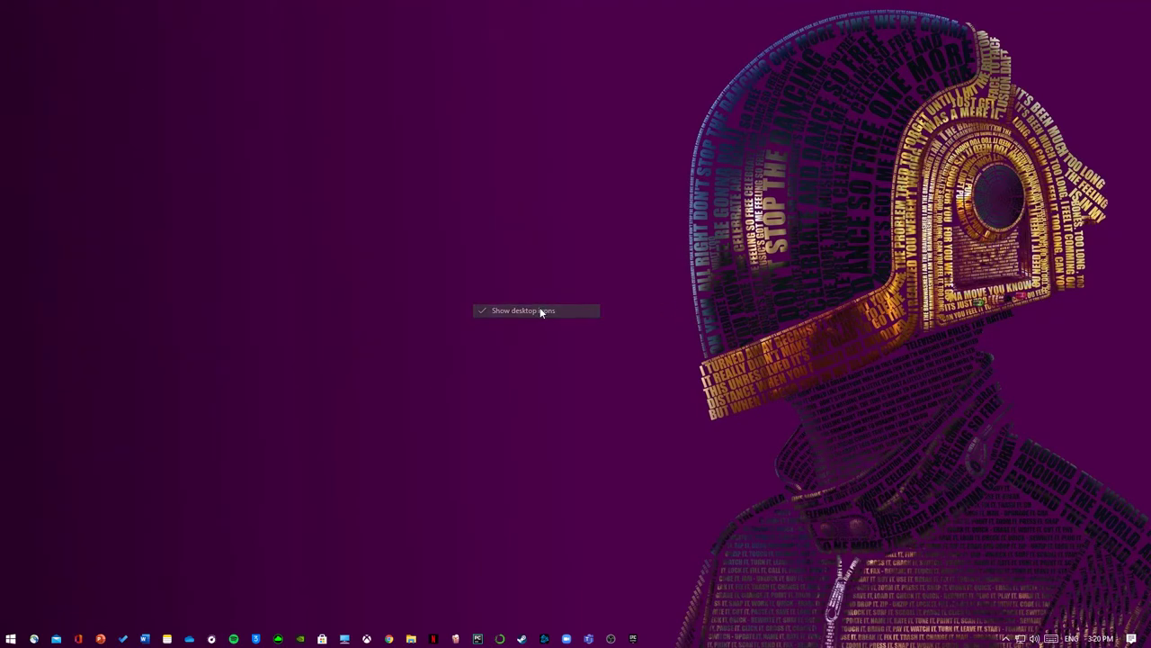